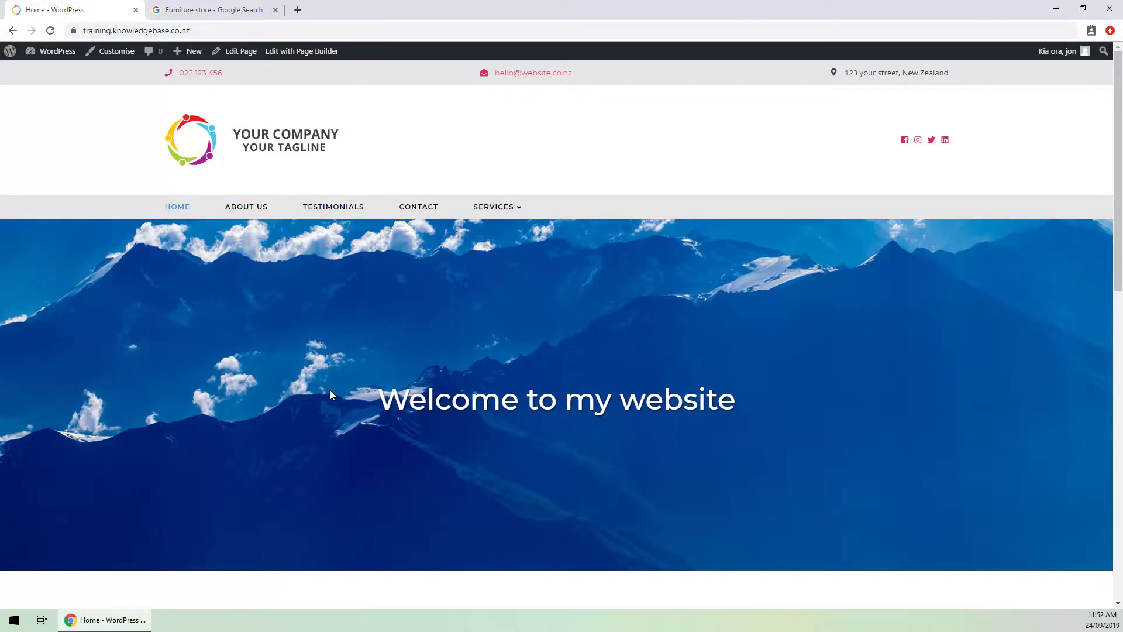
Look over the home page, open the site's About us page and examine its page heading
{"action": "scroll", "coordinate": [329, 391], "scroll_direction": "down", "scroll_amount": 1}
{"action": "scroll", "coordinate": [328, 396], "scroll_direction": "down", "scroll_amount": 1}
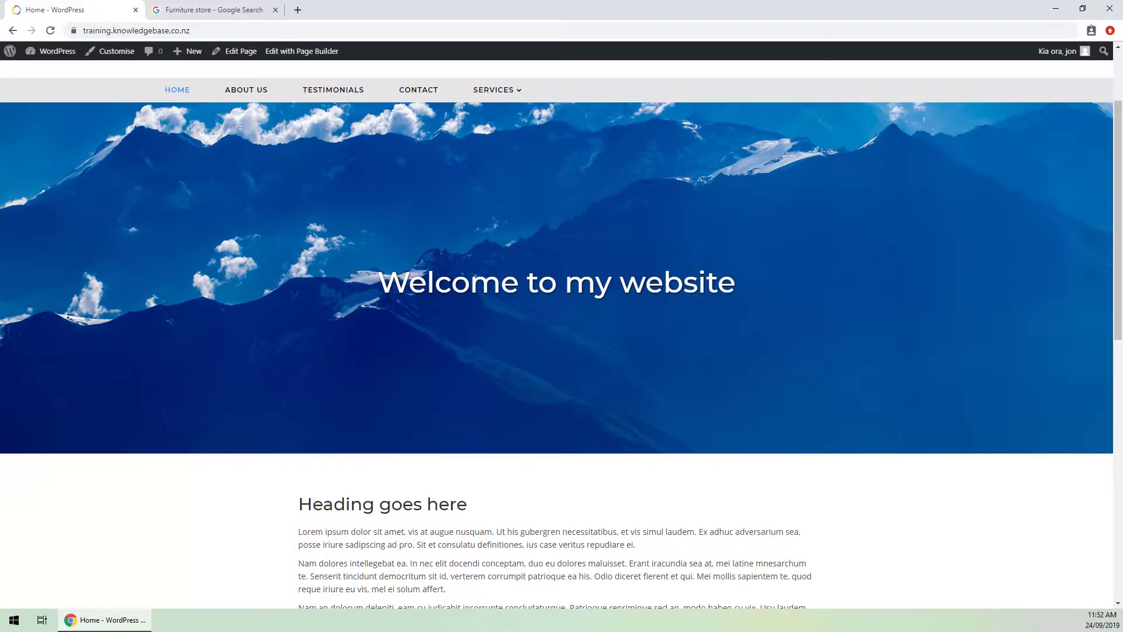
{"action": "left_click", "coordinate": [468, 305]}
{"action": "scroll", "coordinate": [307, 347], "scroll_direction": "up", "scroll_amount": 2}
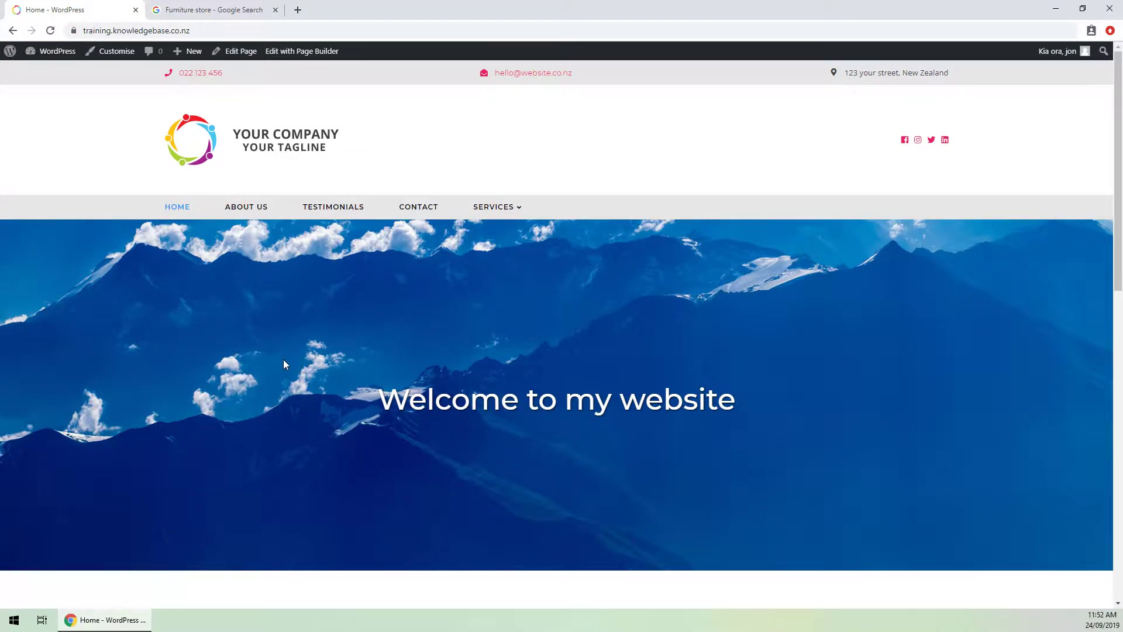
{"action": "left_click", "coordinate": [247, 211]}
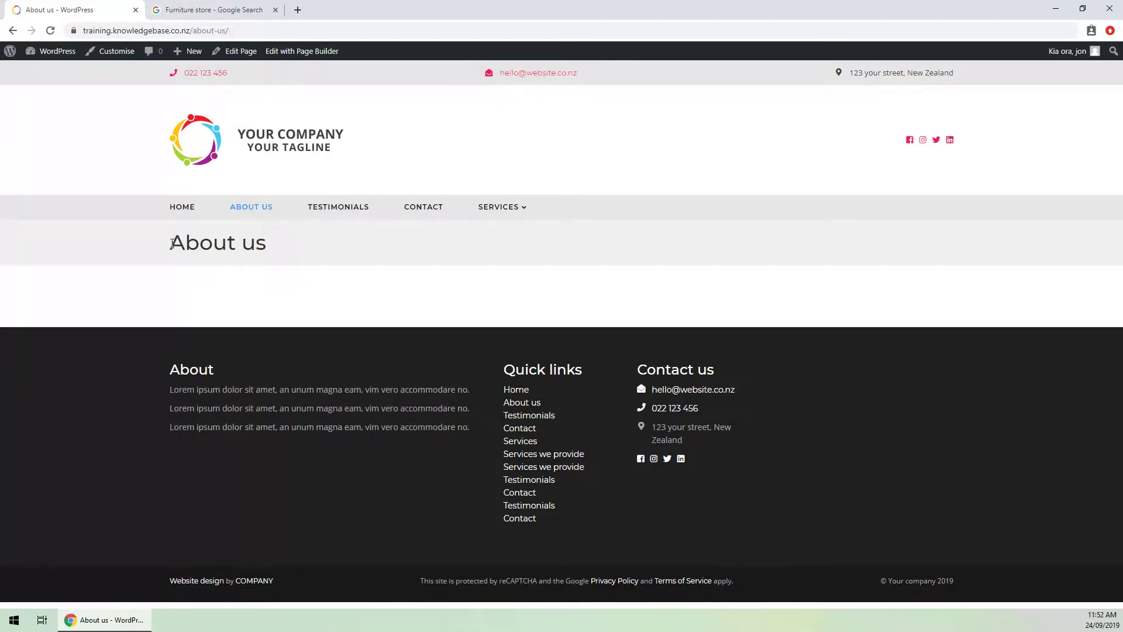
{"action": "left_click_drag", "start_coordinate": [173, 242], "coordinate": [282, 245]}
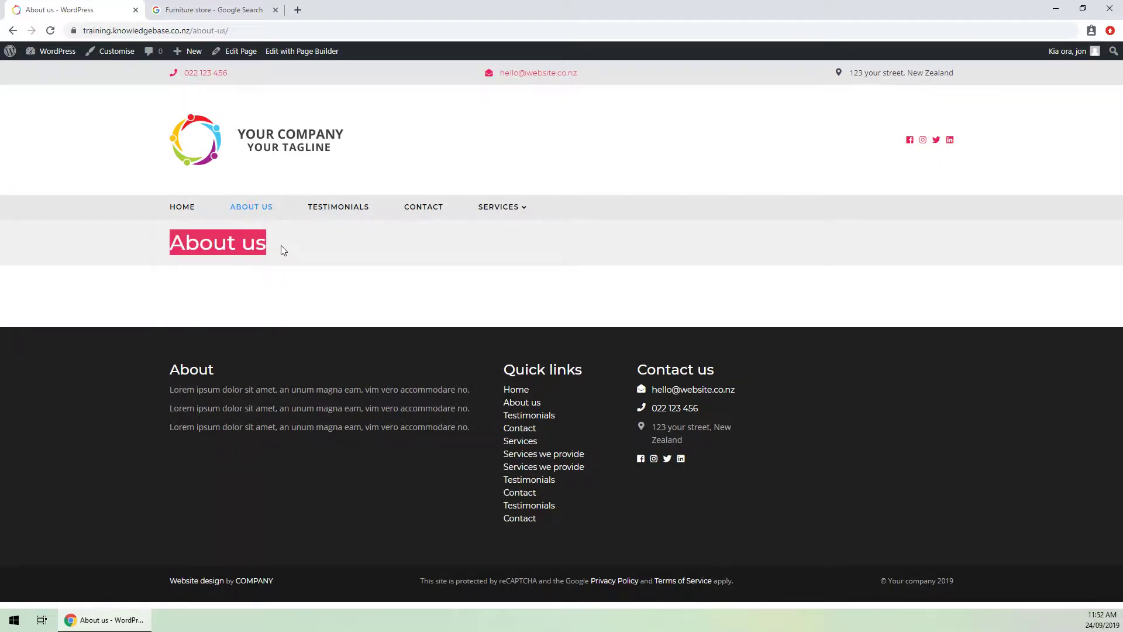
{"action": "left_click", "coordinate": [258, 272]}
{"action": "left_click_drag", "start_coordinate": [172, 242], "coordinate": [314, 255]}
{"action": "left_click", "coordinate": [309, 255]}
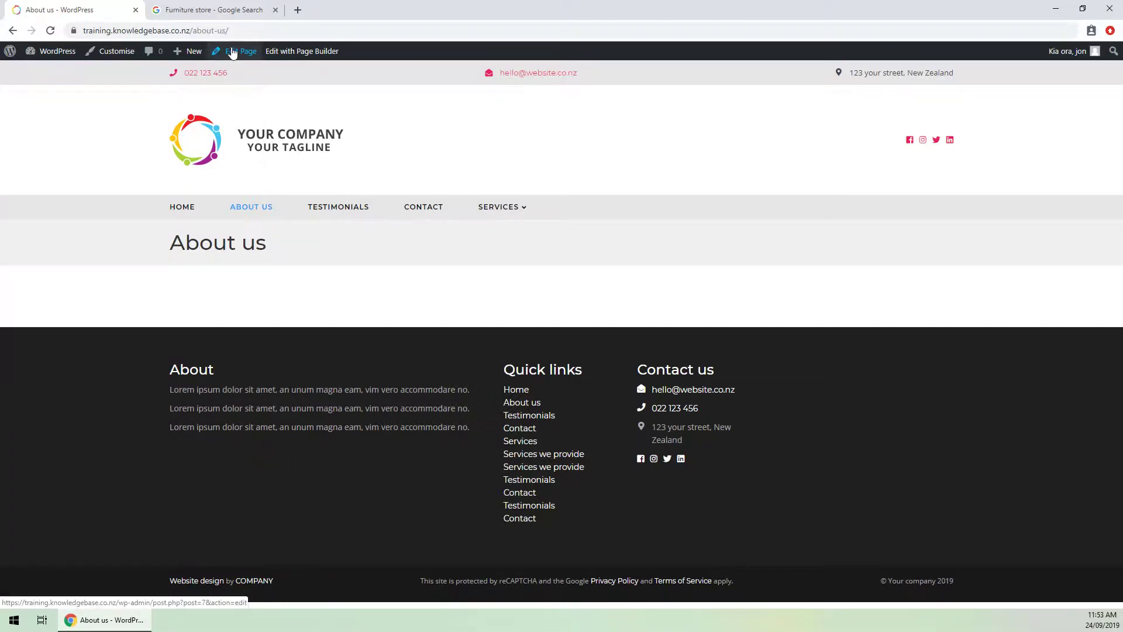
Open the About us page for editing and glance at the furniture store search results
{"action": "left_click", "coordinate": [240, 54]}
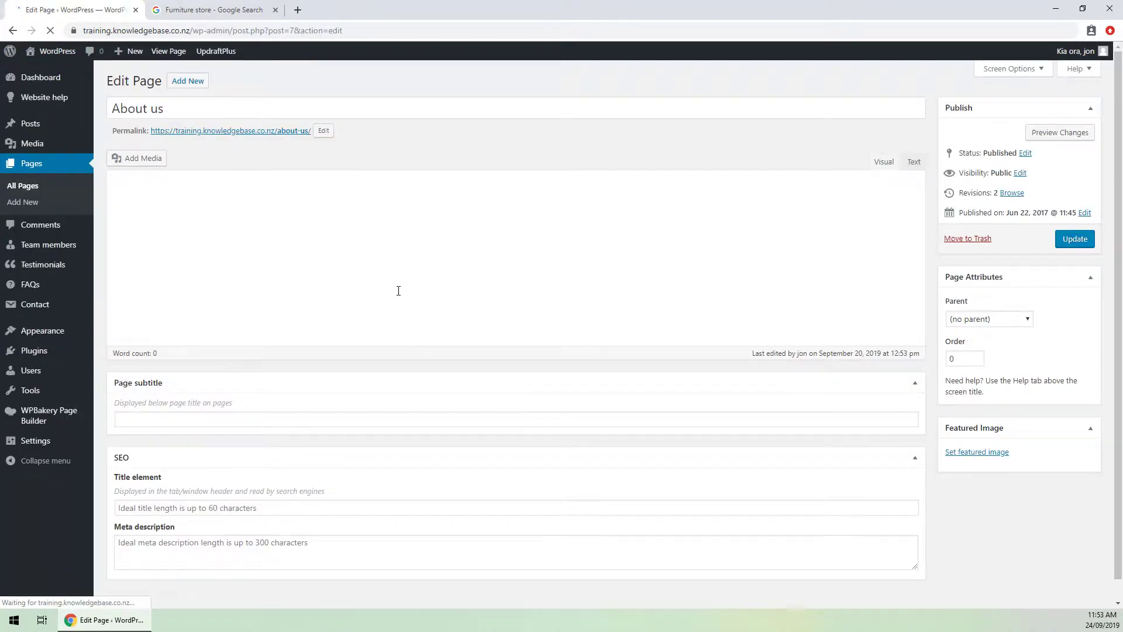
{"action": "scroll", "coordinate": [371, 326], "scroll_direction": "down", "scroll_amount": 2}
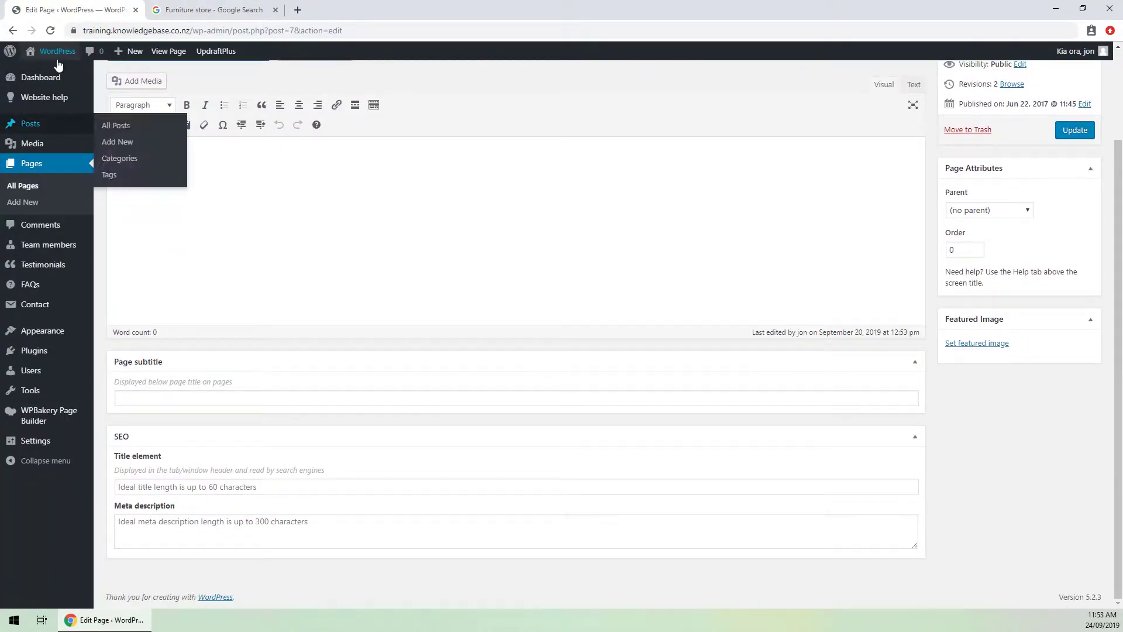
{"action": "left_click", "coordinate": [11, 31]}
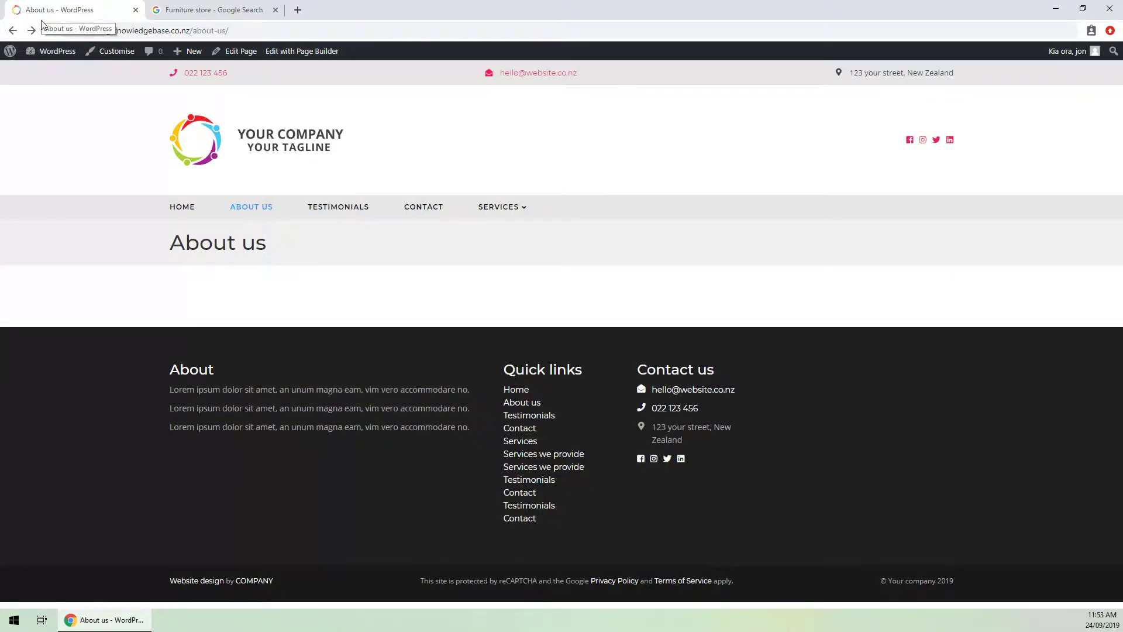
{"action": "left_click", "coordinate": [31, 31]}
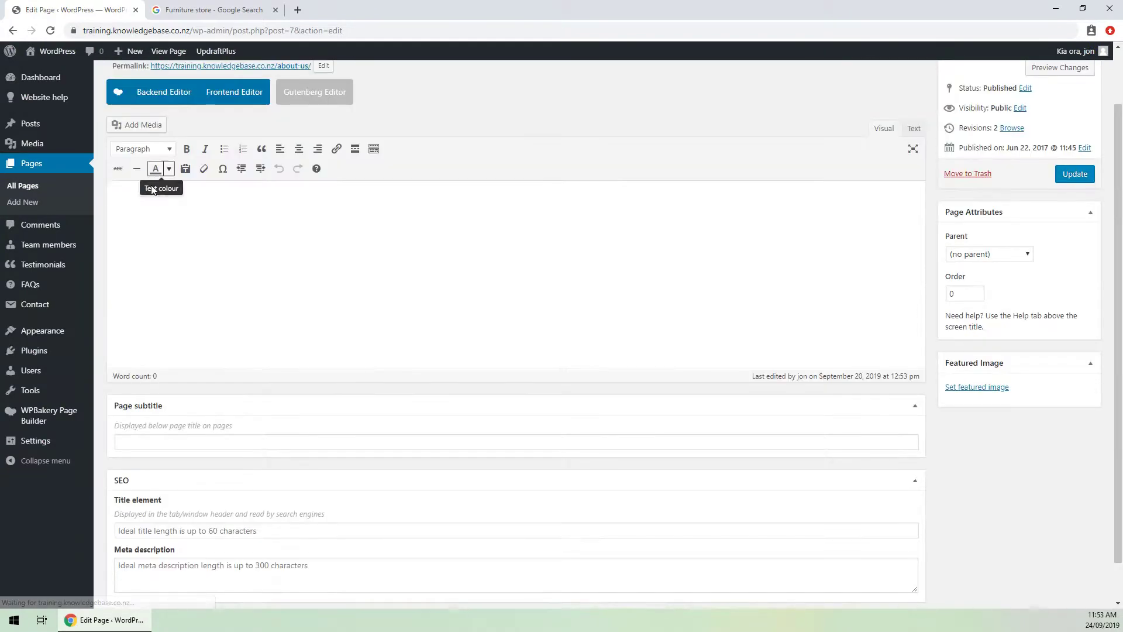
{"action": "left_click", "coordinate": [179, 12]}
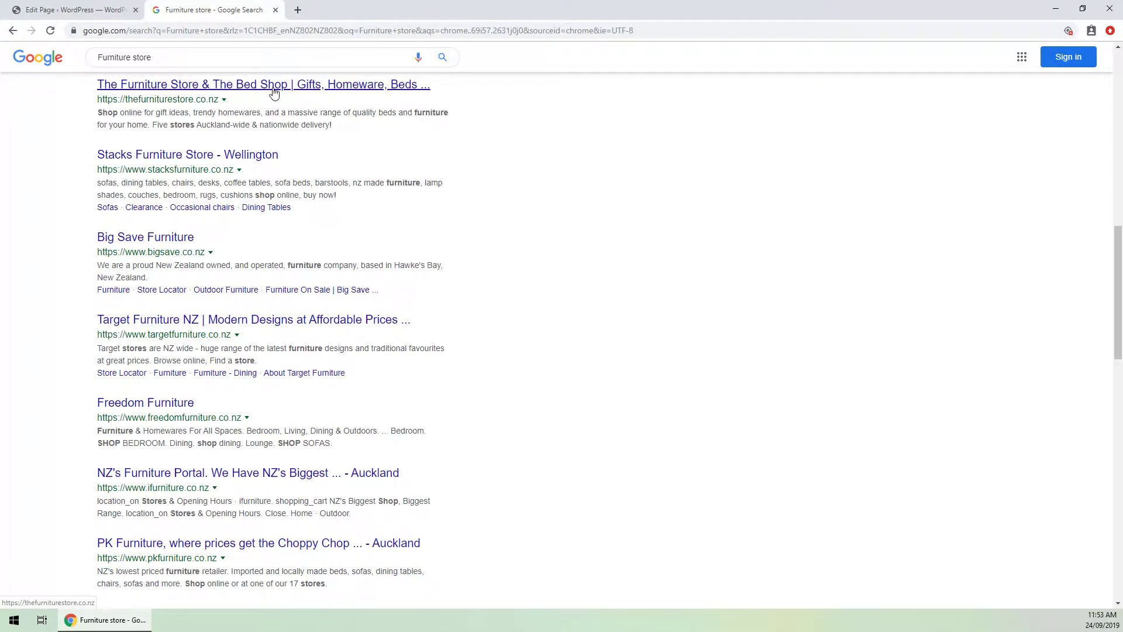
{"action": "left_click", "coordinate": [91, 11]}
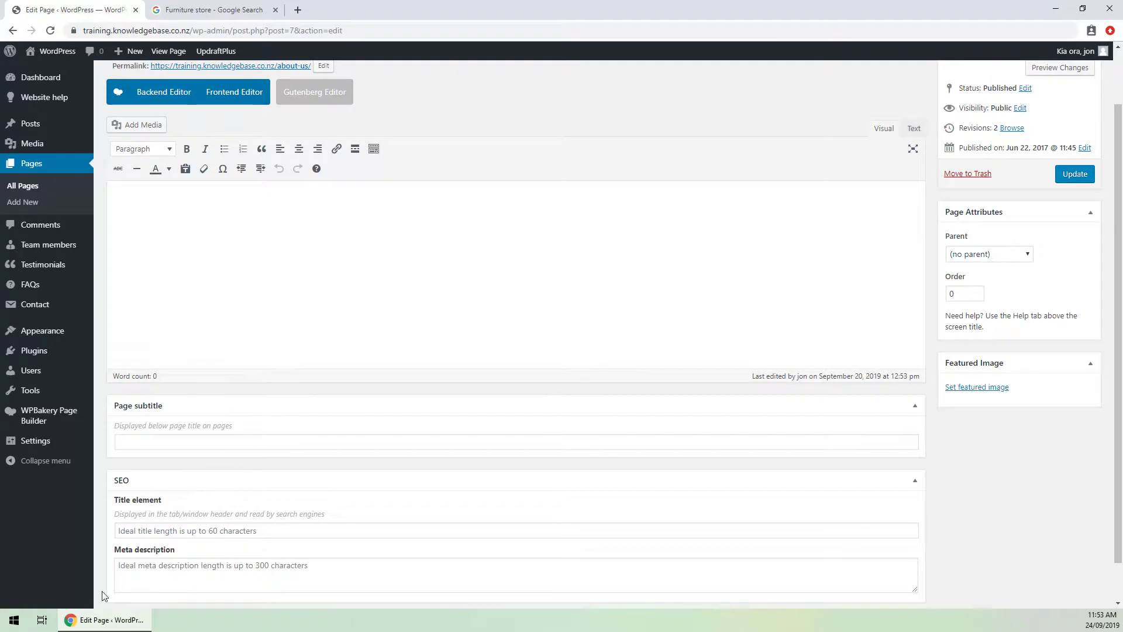
Set the SEO title element to "Auckland Construction Company offering affordable services - Your name"
{"action": "scroll", "coordinate": [136, 499], "scroll_direction": "down", "scroll_amount": 1}
{"action": "left_click", "coordinate": [144, 489]}
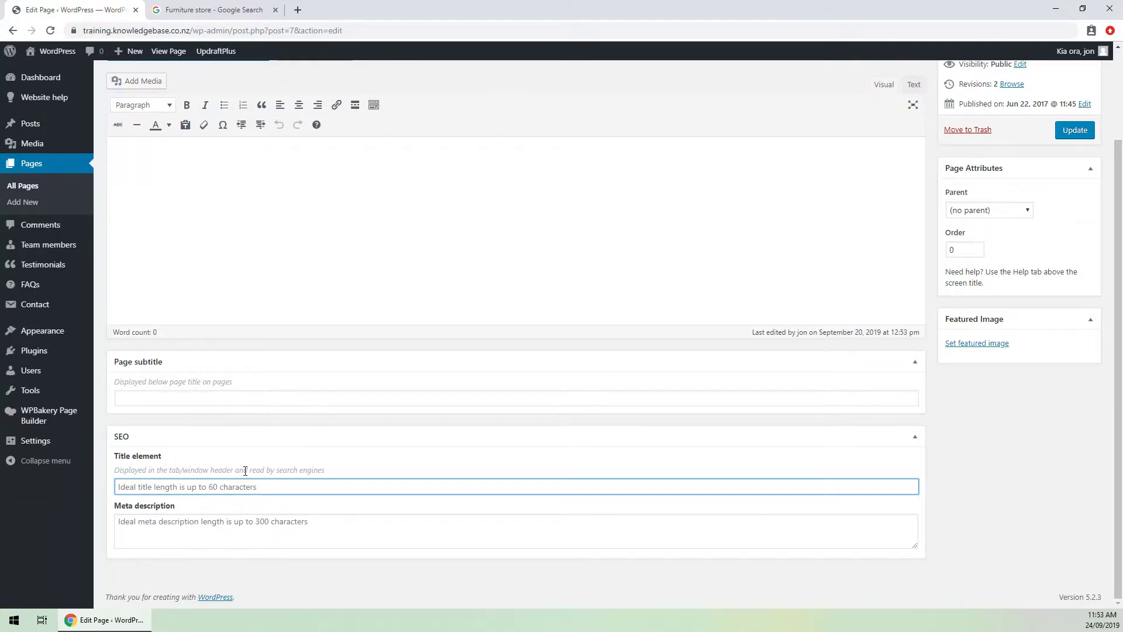
{"action": "type", "text": "Auckland Construction Company offerint"}
{"action": "key", "text": "BackSpace"}
{"action": "key", "text": "BackSpace"}
{"action": "type", "text": "g afforda"}
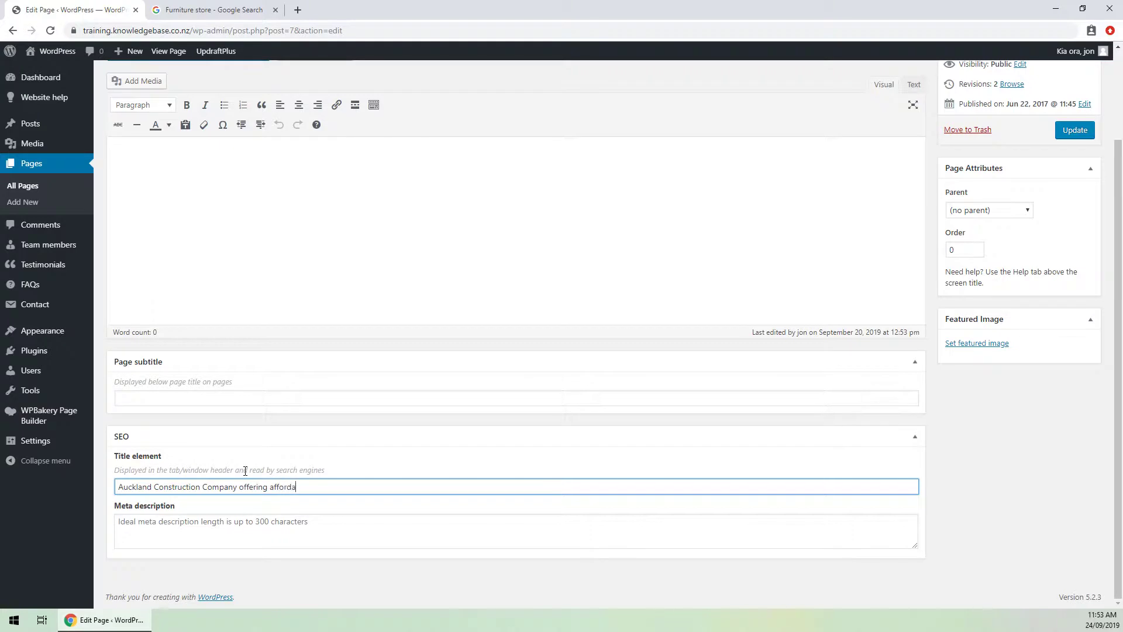
{"action": "type", "text": "ble services - Your name"}
Examine the description snippet of The Furniture Store & The Bed Shop in the Google search results
{"action": "left_click", "coordinate": [198, 10]}
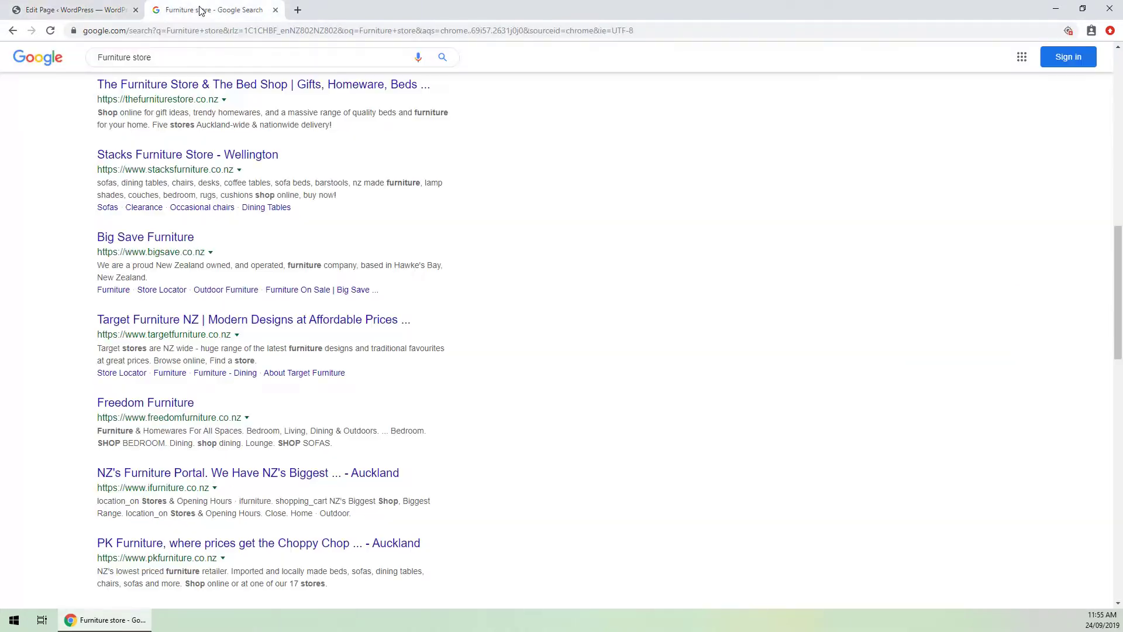
{"action": "mouse_move", "coordinate": [98, 112]}
{"action": "left_mouse_down"}
{"action": "mouse_move", "coordinate": [360, 128]}
{"action": "mouse_move", "coordinate": [84, 117]}
{"action": "left_mouse_up"}
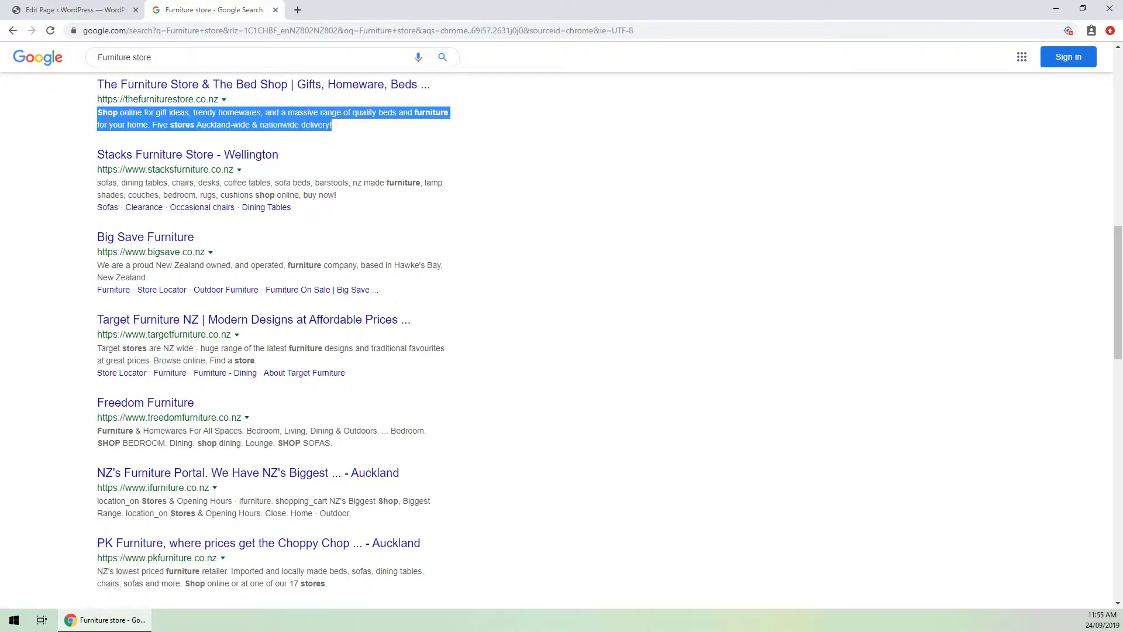
{"action": "left_click", "coordinate": [98, 123]}
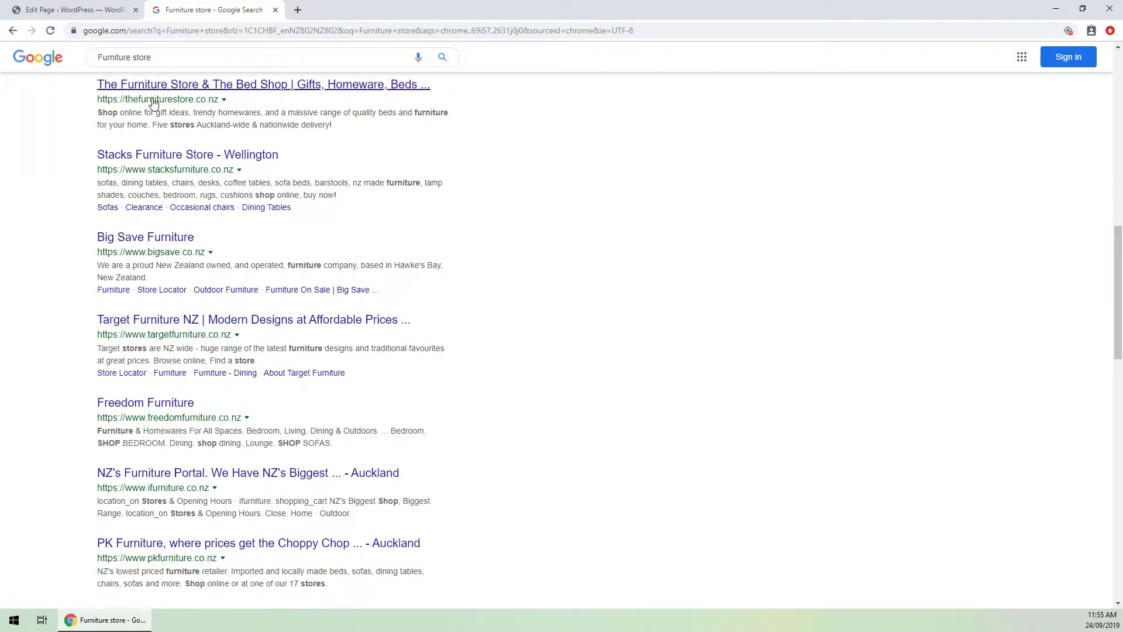
{"action": "left_click", "coordinate": [68, 10]}
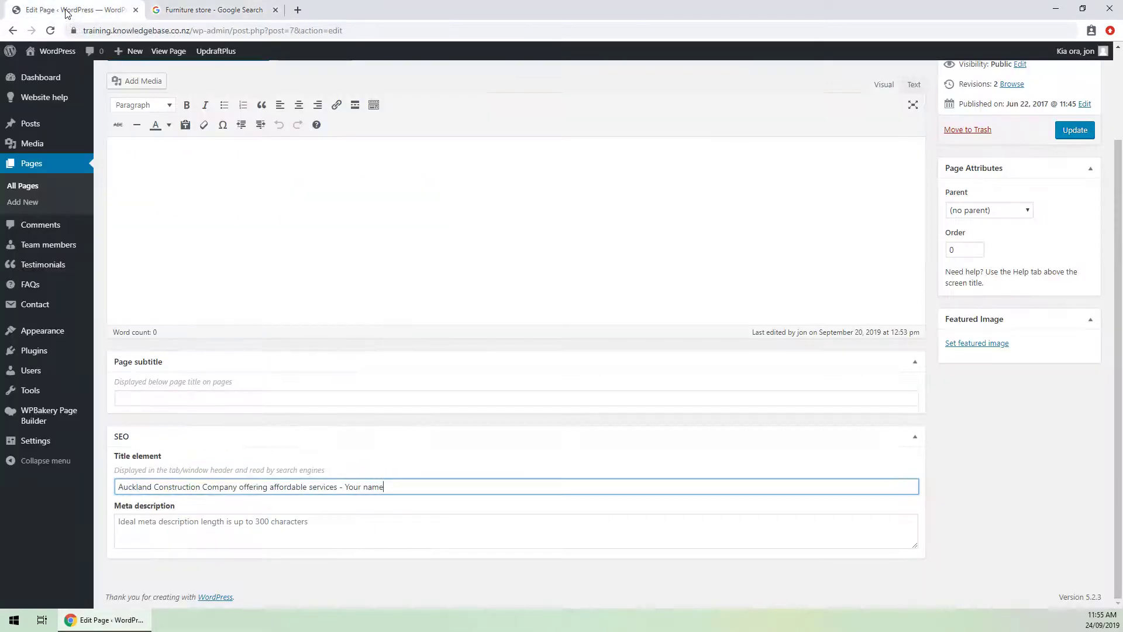
Enter meta description "Here at company name, we provide high quality Auckland construction at an affordable price. Contact us today to see how we can help your build."
{"action": "left_click", "coordinate": [181, 524]}
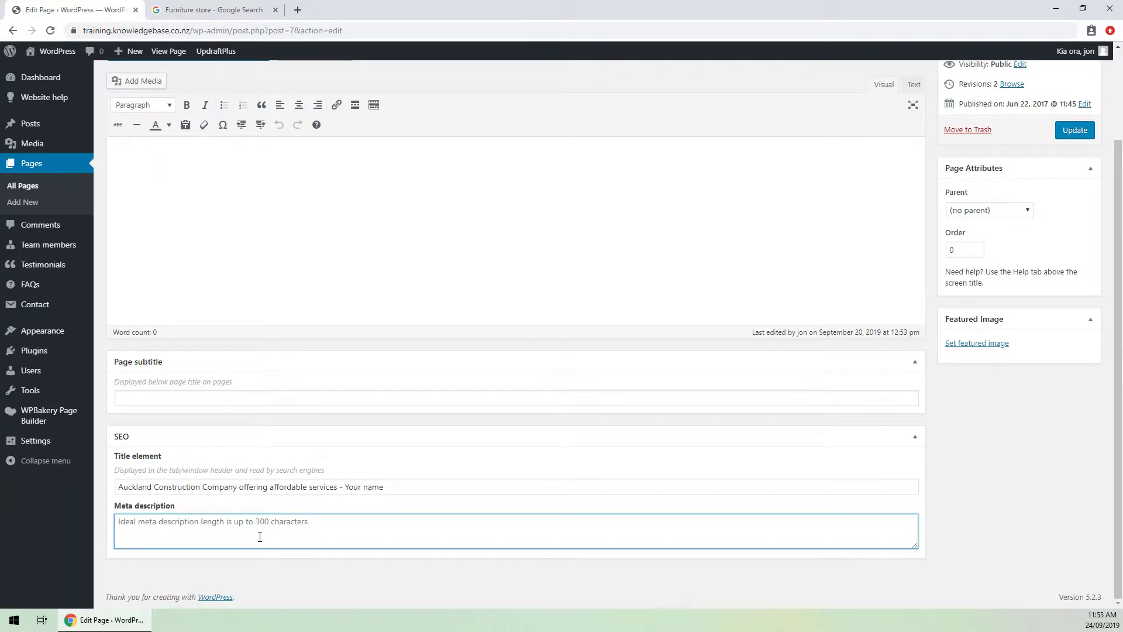
{"action": "type", "text": "Here"}
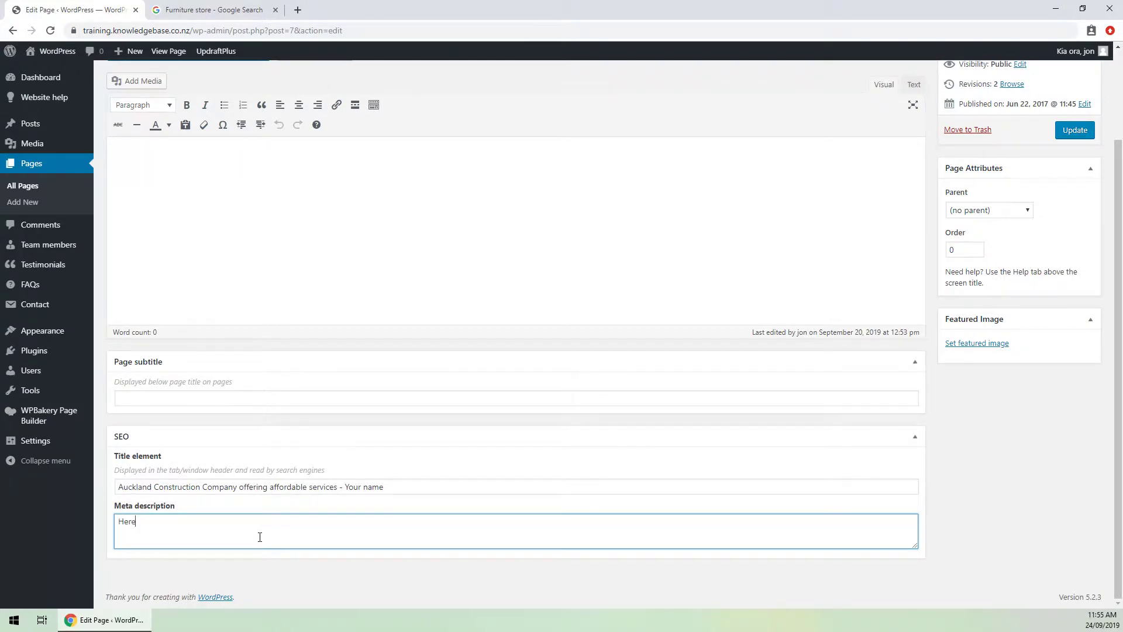
{"action": "type", "text": " at company name, we provide high quality"}
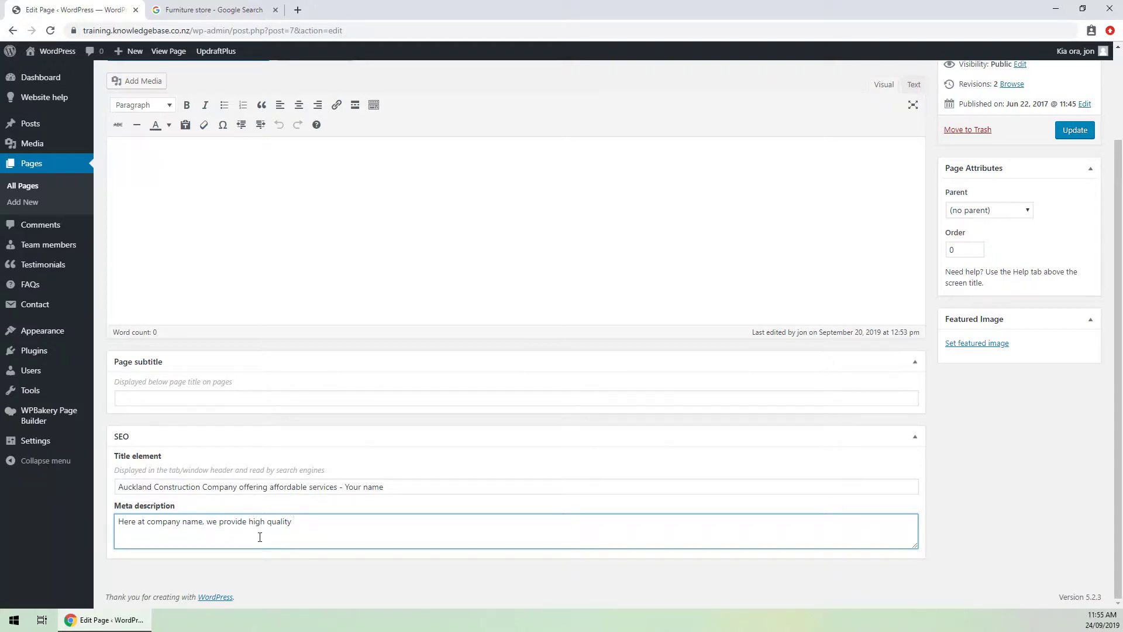
{"action": "type", "text": " Auckland construction at an affordable p"}
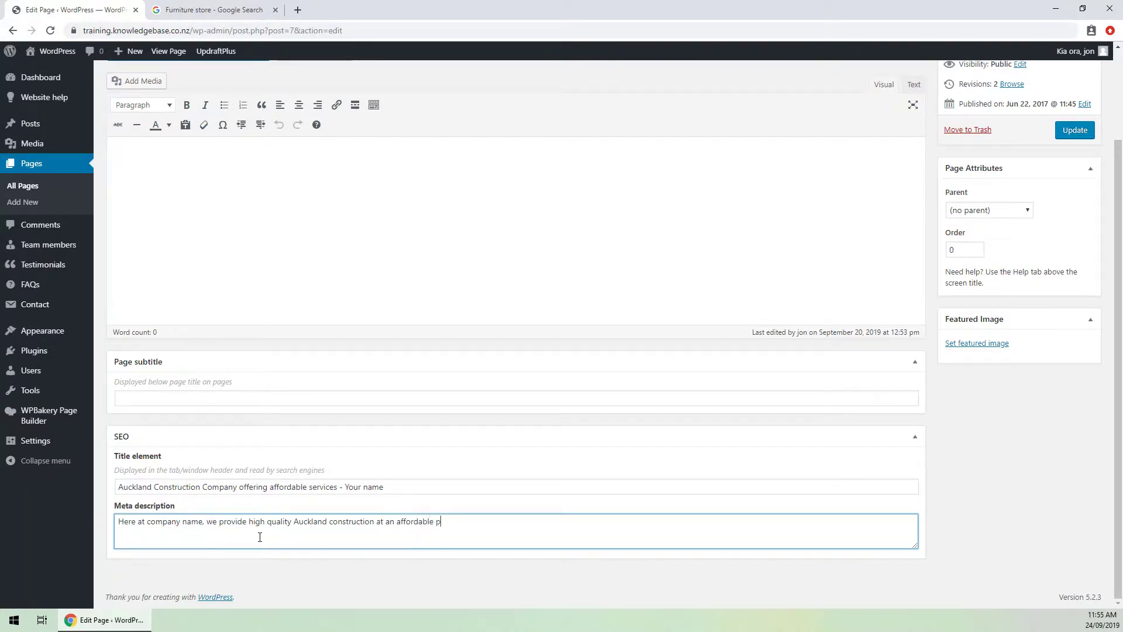
{"action": "type", "text": "rice. Contact us t"}
{"action": "type", "text": "odya"}
{"action": "type", "text": "ay to see how we ca"}
{"action": "type", "text": "n h"}
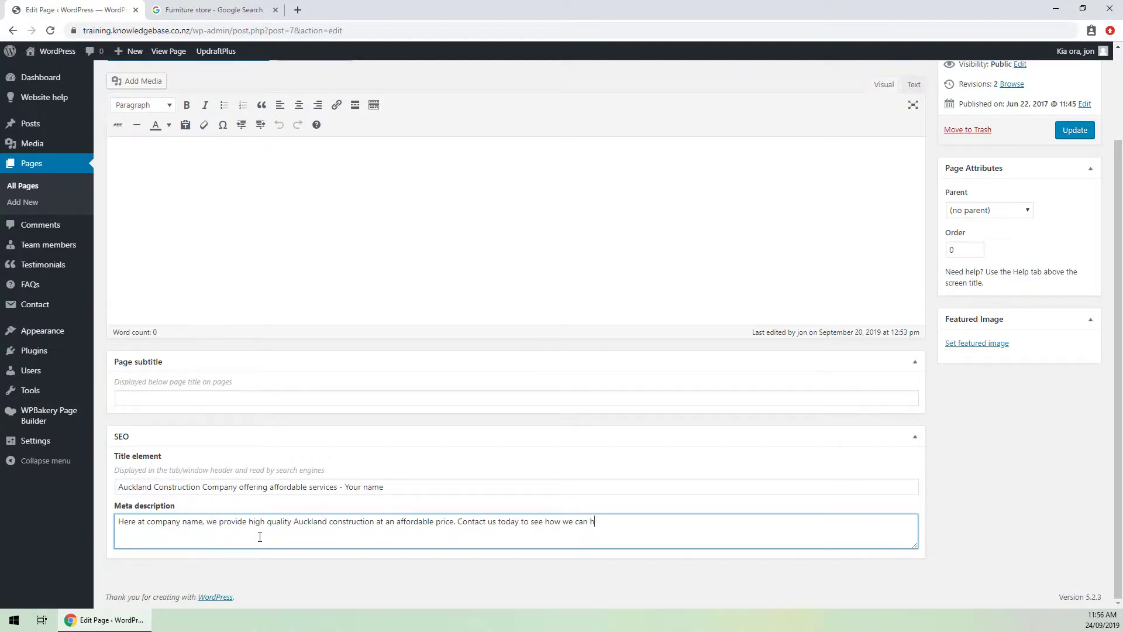
{"action": "type", "text": "elp your build."}
{"action": "double_click", "coordinate": [635, 521]}
{"action": "left_click", "coordinate": [679, 531]}
Save the SEO changes to the About us page and view the live page
{"action": "scroll", "coordinate": [936, 550], "scroll_direction": "up", "scroll_amount": 2}
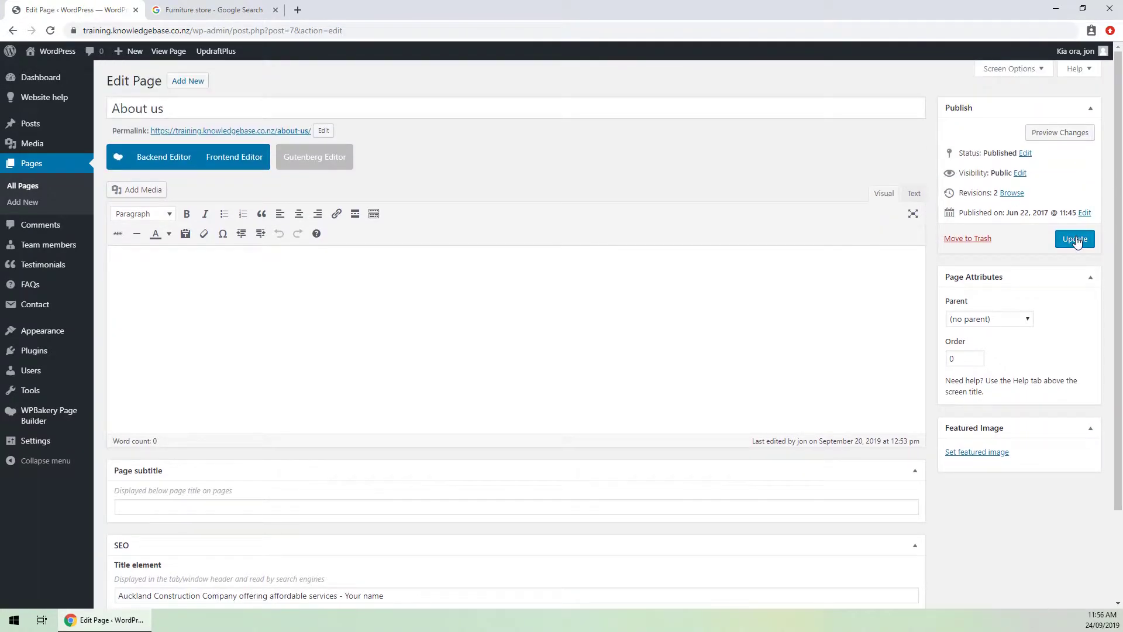
{"action": "left_click", "coordinate": [1075, 239]}
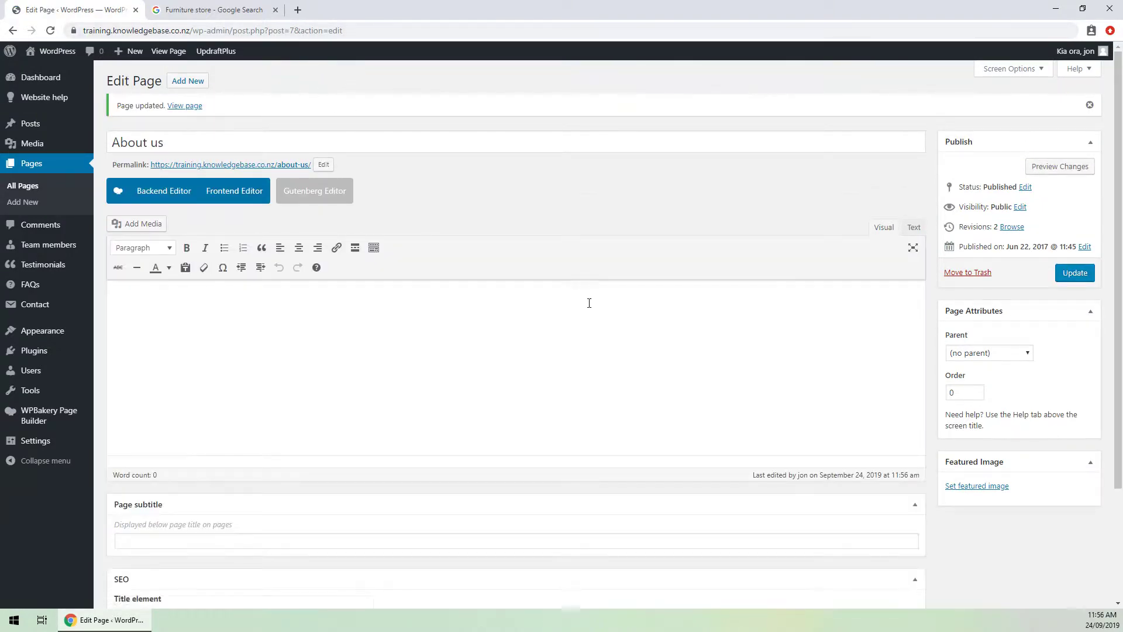
{"action": "left_click_drag", "start_coordinate": [187, 145], "coordinate": [55, 131]}
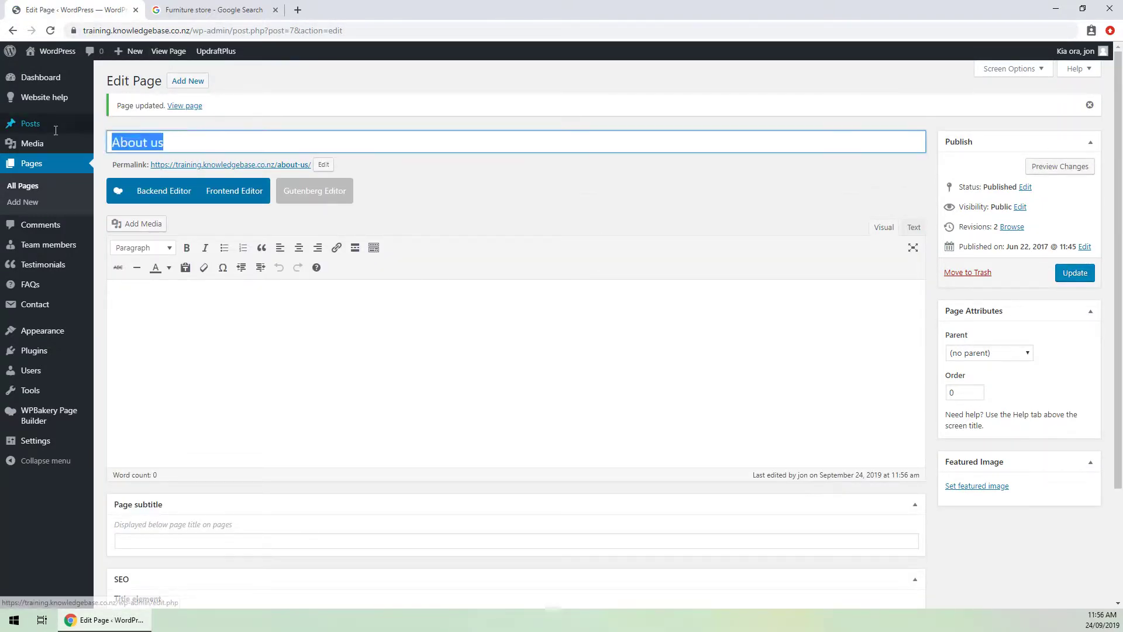
{"action": "left_click", "coordinate": [205, 140]}
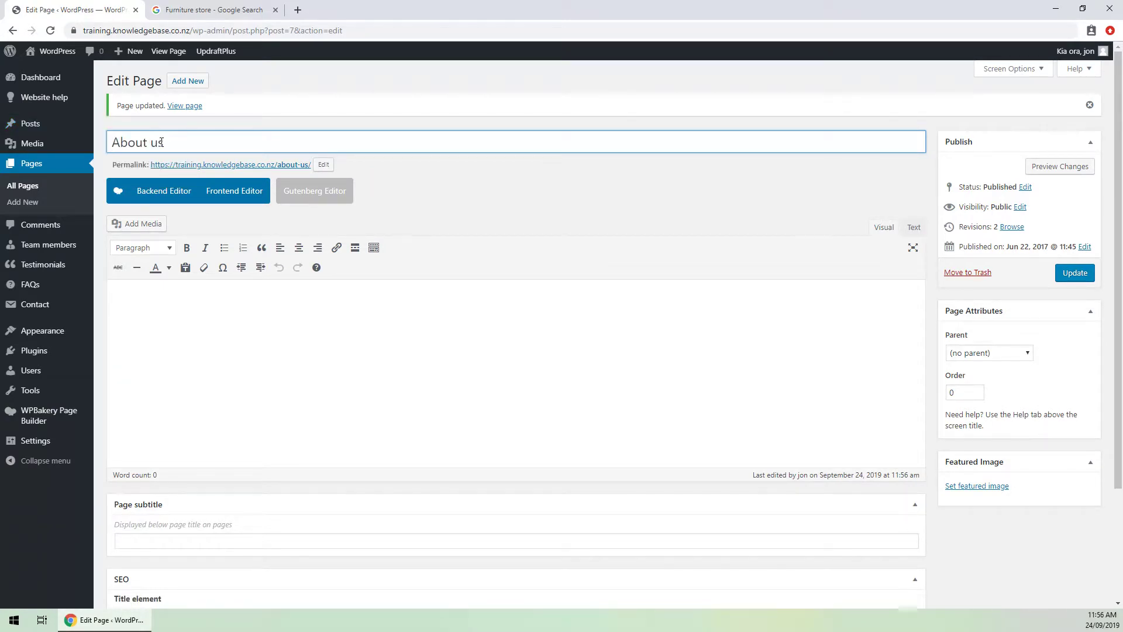
{"action": "left_click", "coordinate": [169, 51]}
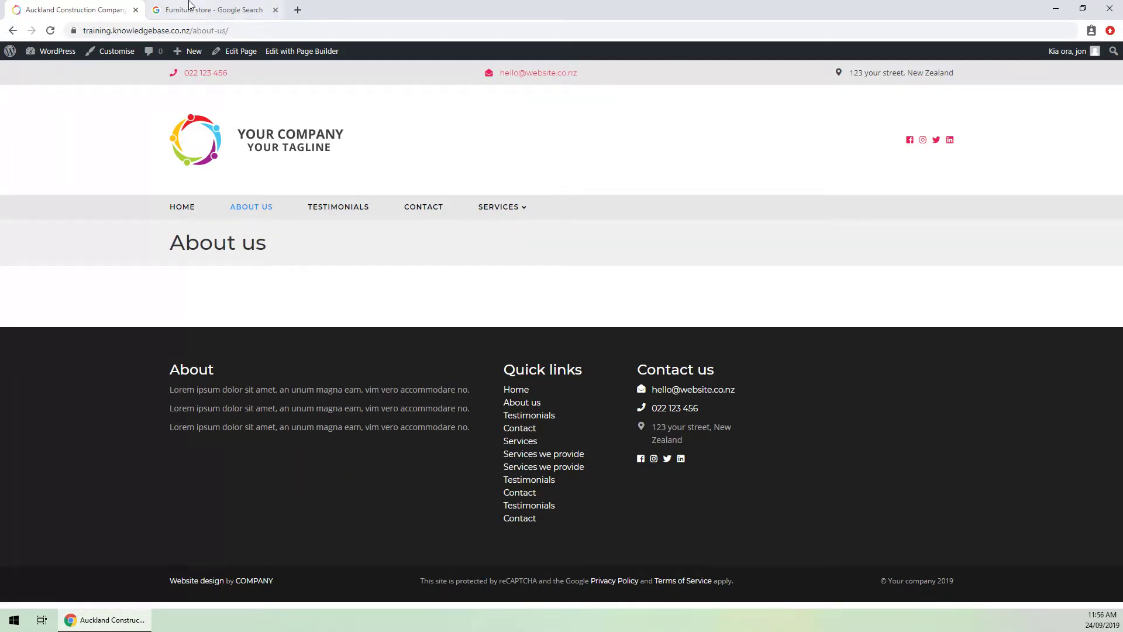
Compare the live page with the Google search results and examine the slug in its web address
{"action": "left_click", "coordinate": [214, 10]}
{"action": "left_click", "coordinate": [82, 10]}
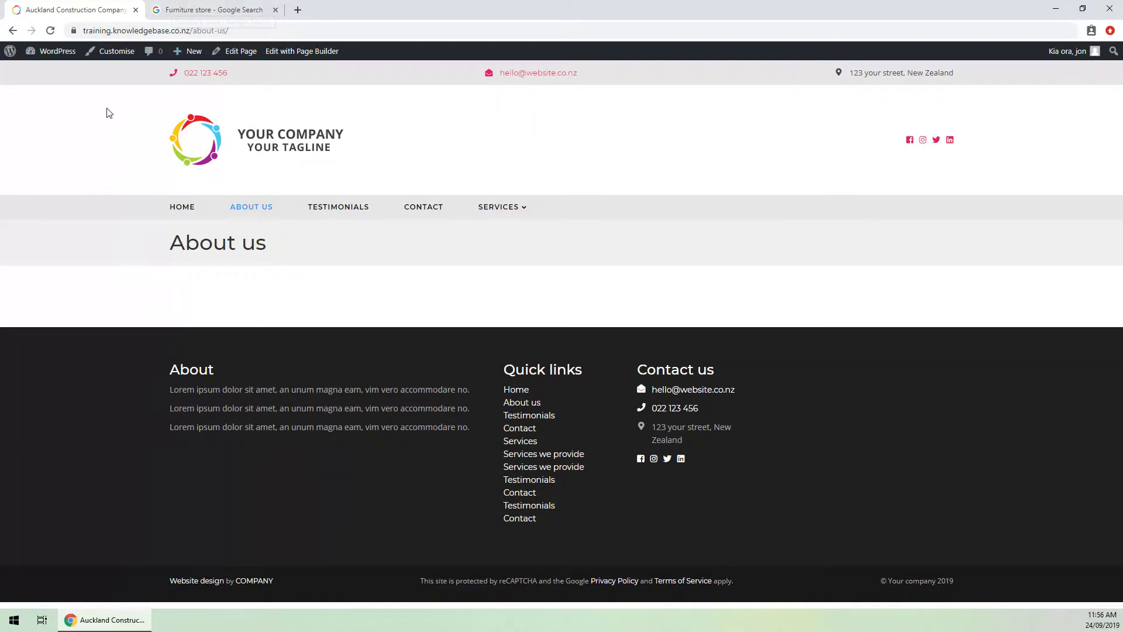
{"action": "left_click", "coordinate": [106, 31]}
{"action": "left_click", "coordinate": [105, 30]}
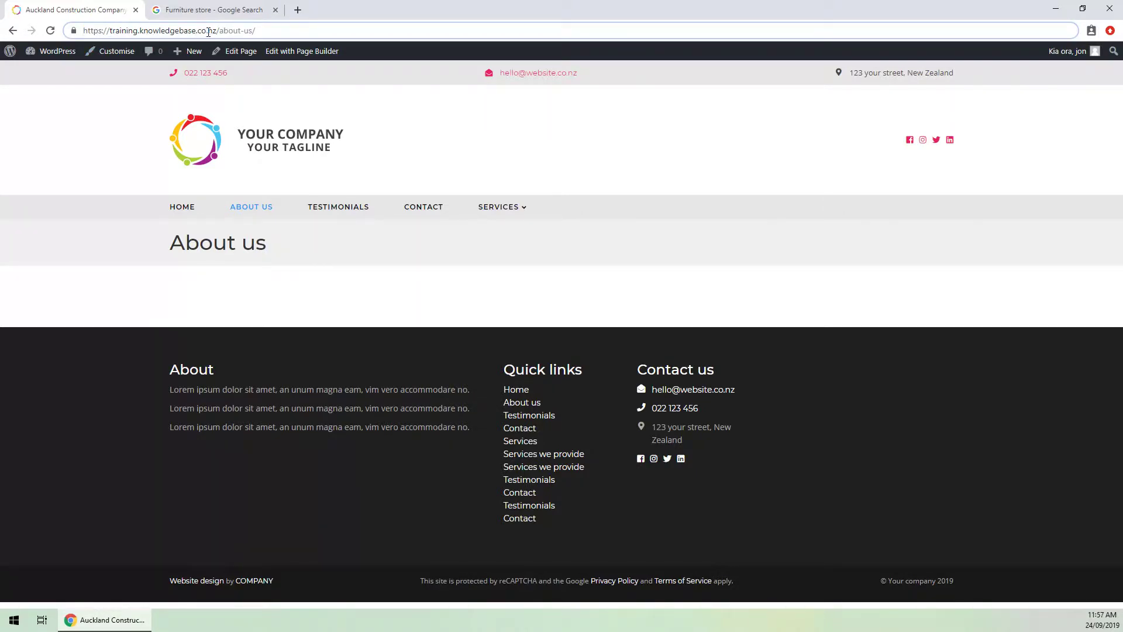
{"action": "double_click", "coordinate": [235, 31]}
{"action": "left_click", "coordinate": [336, 292]}
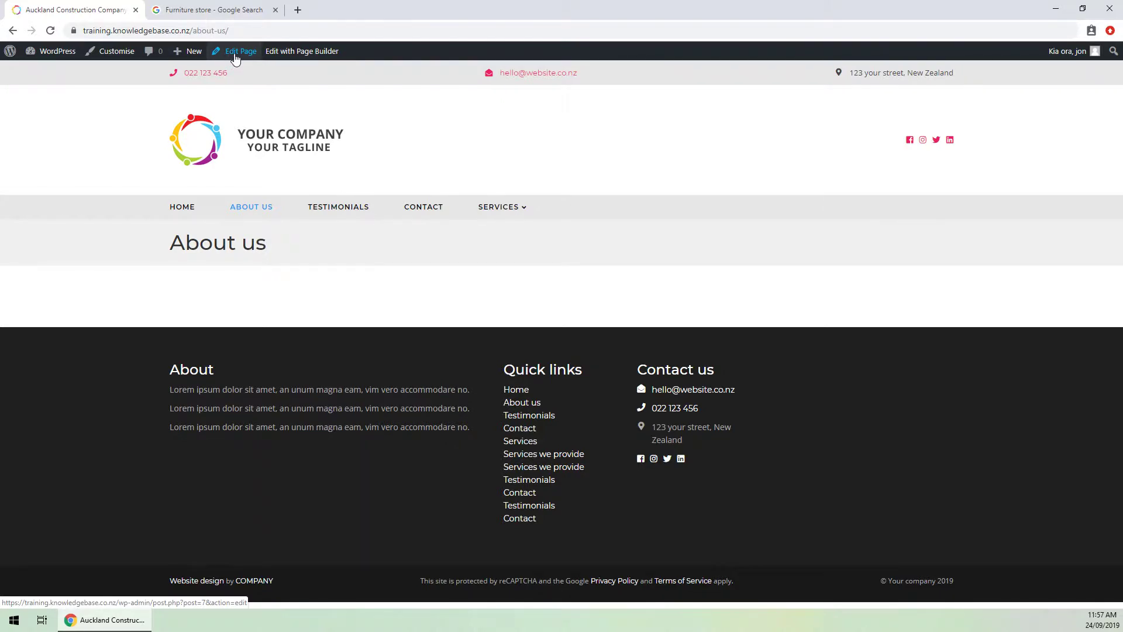
Reopen the About us page for editing and change its permalink slug to "about-our-auckland-construction-company"
{"action": "left_click", "coordinate": [237, 59]}
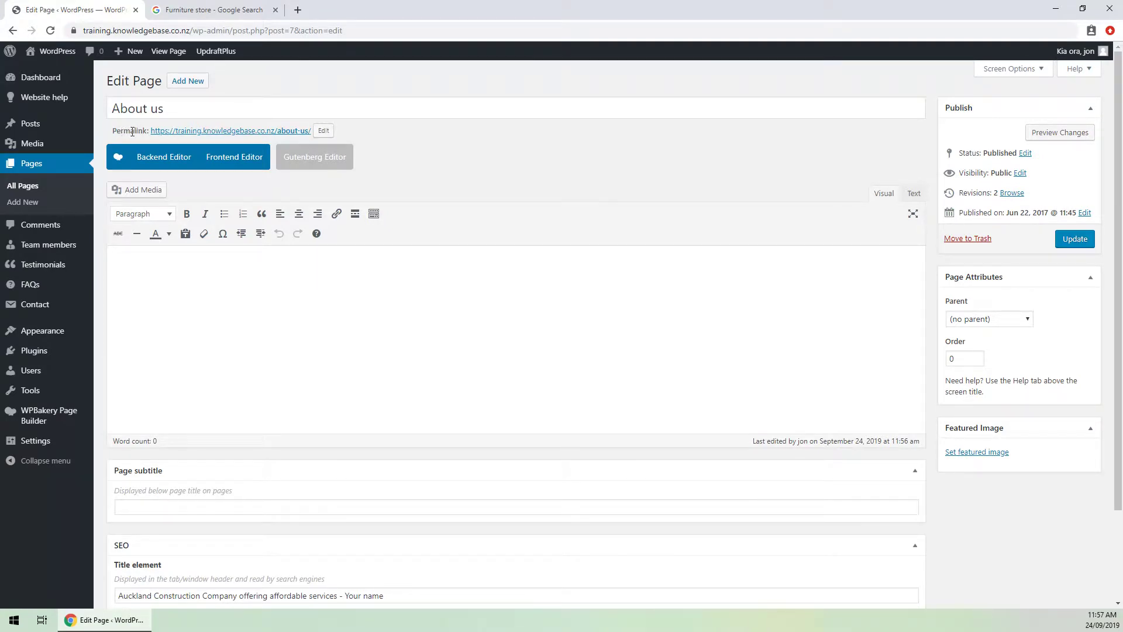
{"action": "left_click", "coordinate": [321, 128]}
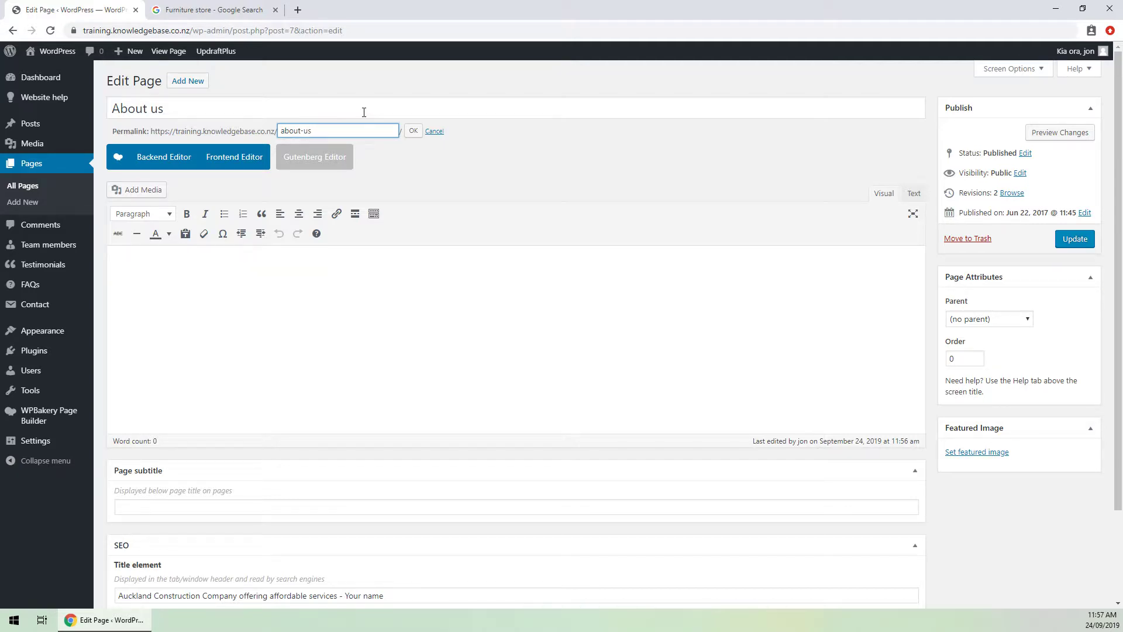
{"action": "key", "text": "BackSpace"}
{"action": "key", "text": "BackSpace"}
{"action": "type", "text": "our auckland"}
{"action": "key", "text": "BackSpace"}
{"action": "key", "text": "BackSpace"}
{"action": "type", "text": "nd construcion"}
{"action": "key", "text": "BackSpace"}
{"action": "key", "text": "BackSpace"}
{"action": "key", "text": "BackSpace"}
{"action": "type", "text": "tion company"}
{"action": "left_click", "coordinate": [413, 131]}
Update the About us page and view it live to check the slug in its web address
{"action": "left_click", "coordinate": [1073, 239]}
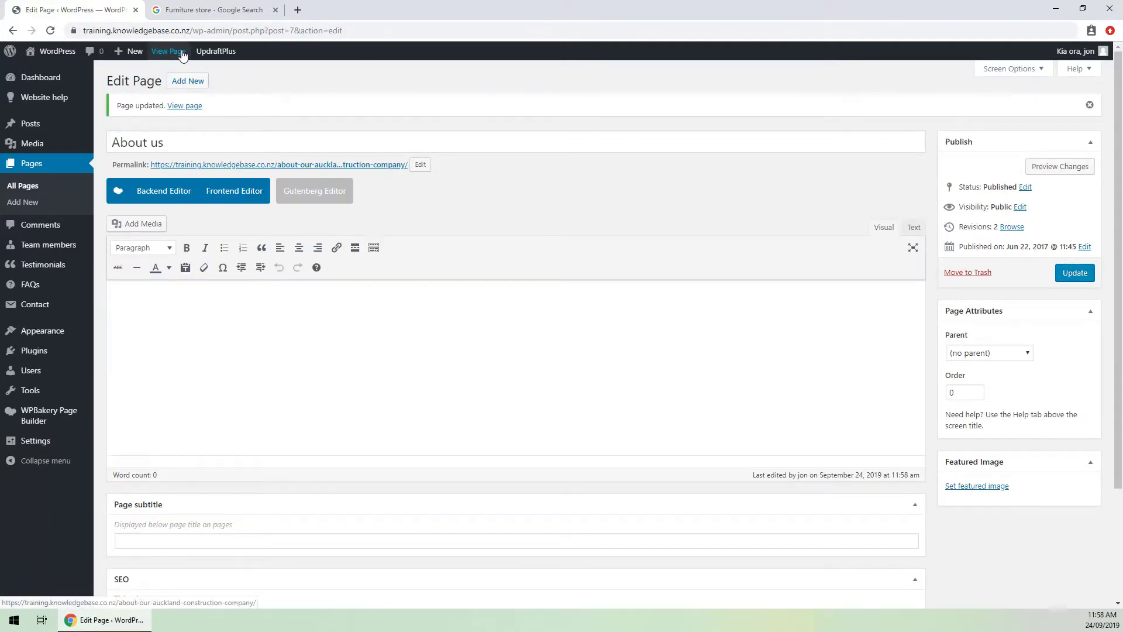
{"action": "left_click", "coordinate": [180, 52]}
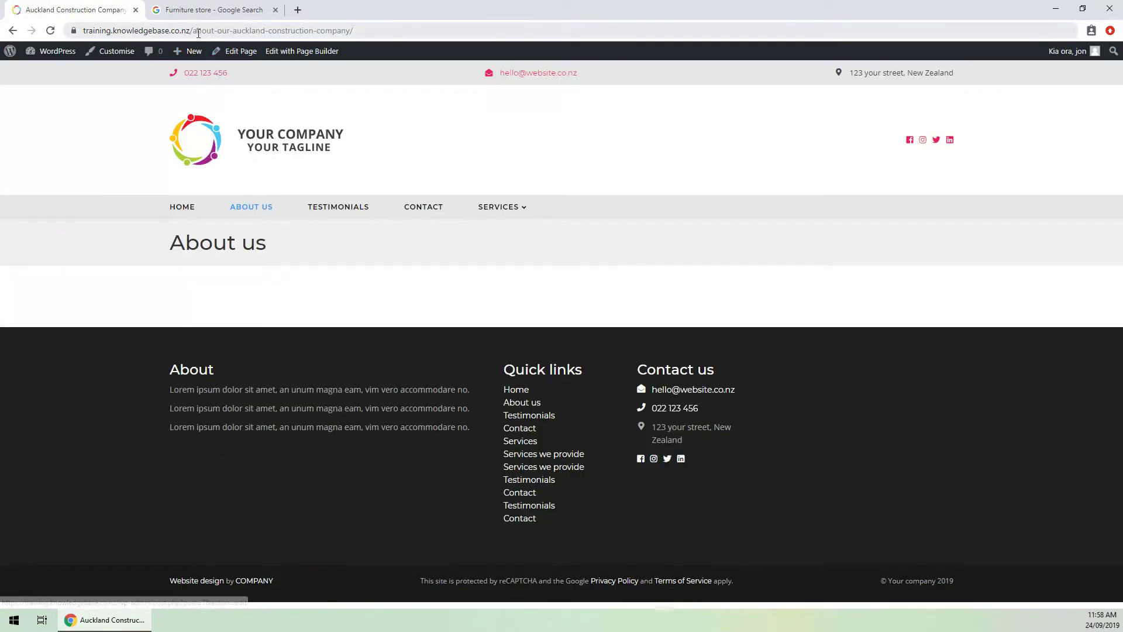
{"action": "left_click_drag", "start_coordinate": [192, 31], "coordinate": [374, 32]}
{"action": "left_click", "coordinate": [526, 157]}
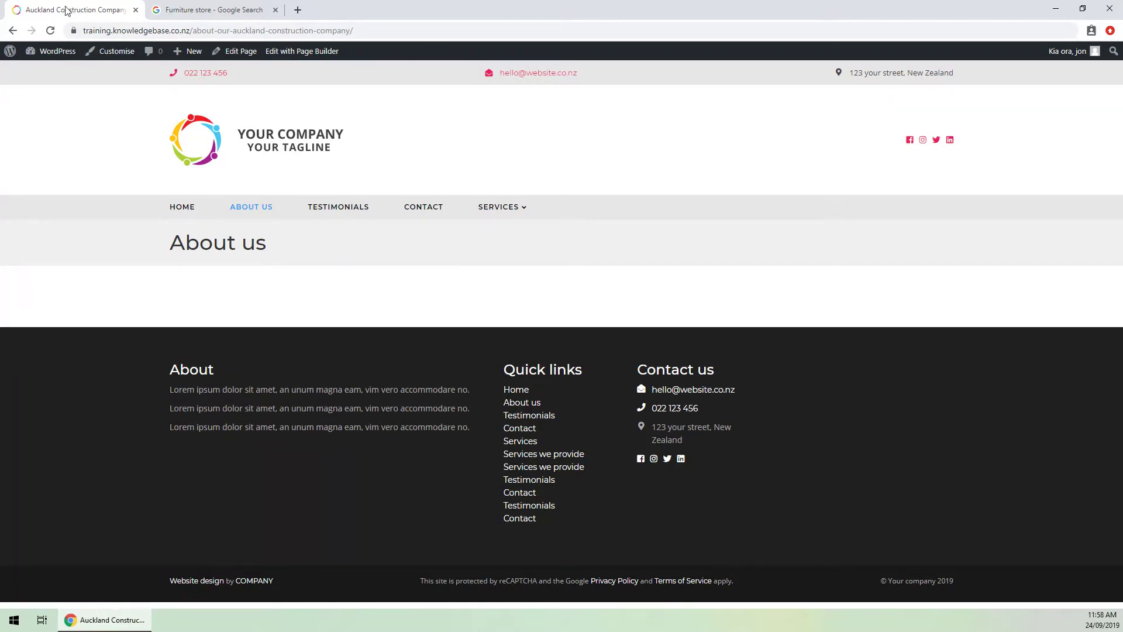
Reopen the About us page for editing and review its SEO title, meta description and permalink
{"action": "left_click", "coordinate": [241, 53]}
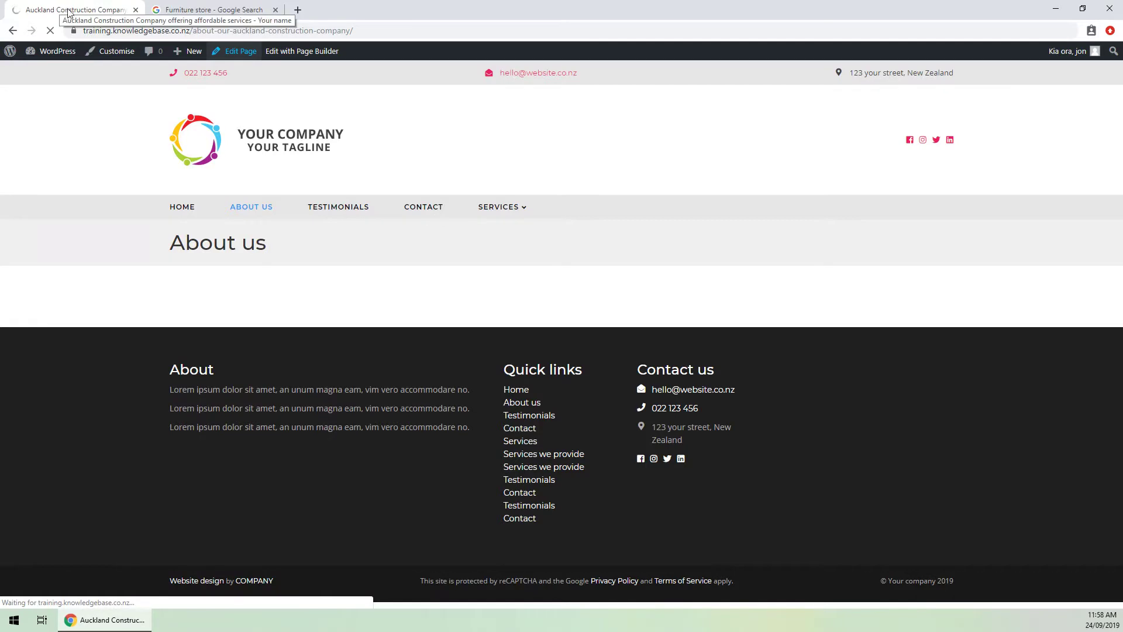
{"action": "scroll", "coordinate": [187, 427], "scroll_direction": "down", "scroll_amount": 1}
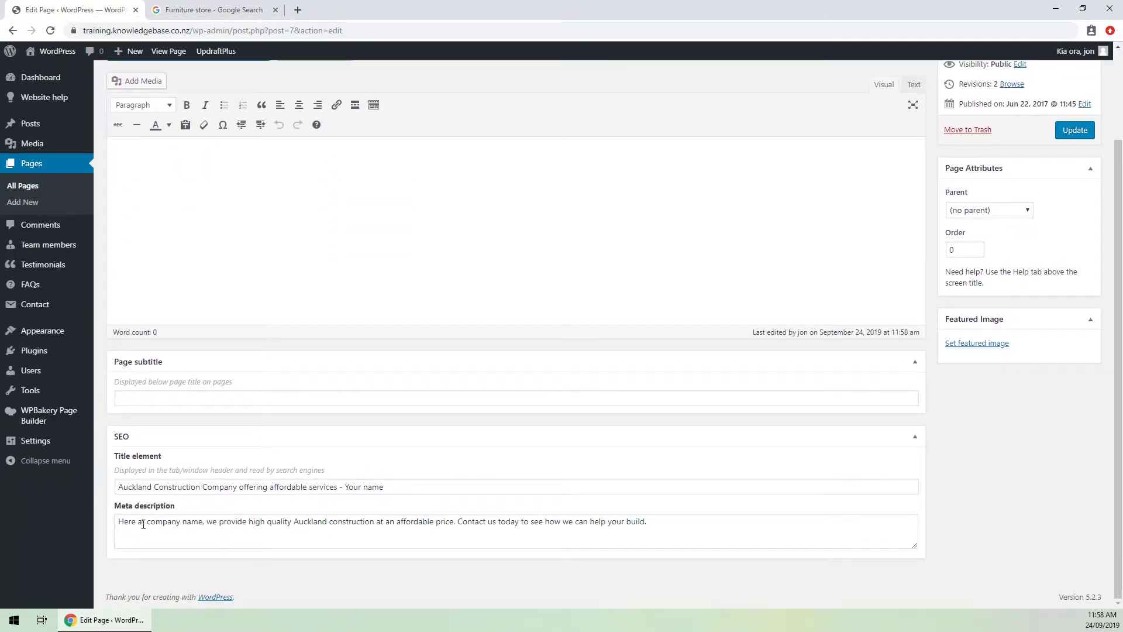
{"action": "scroll", "coordinate": [228, 414], "scroll_direction": "up", "scroll_amount": 2}
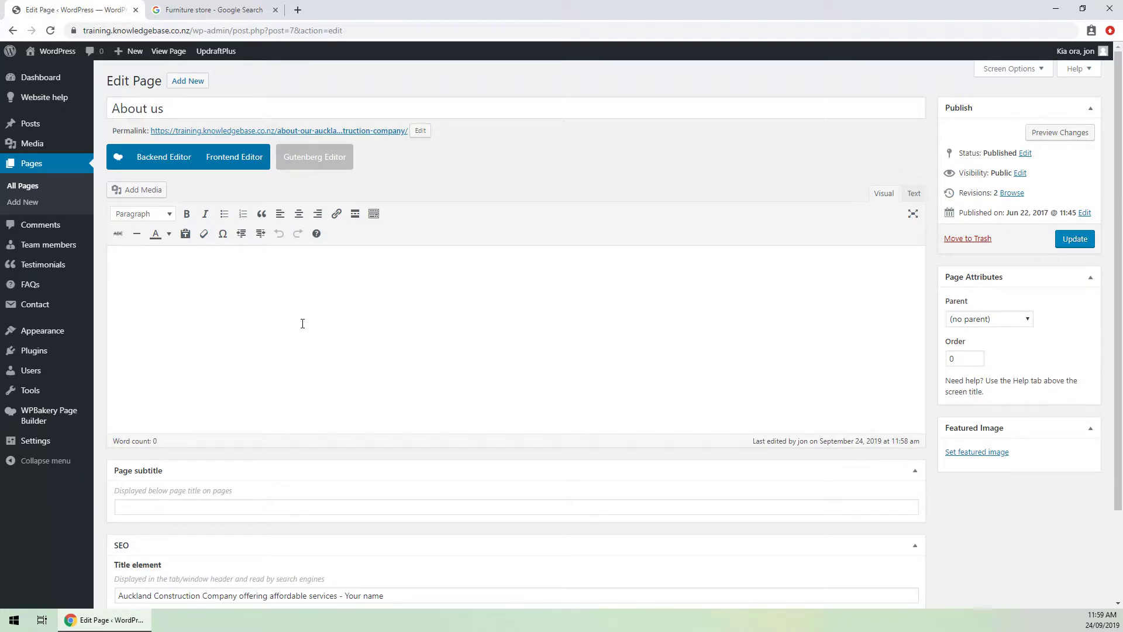
{"action": "scroll", "coordinate": [502, 462], "scroll_direction": "down", "scroll_amount": 3}
{"action": "triple_click", "coordinate": [191, 521]}
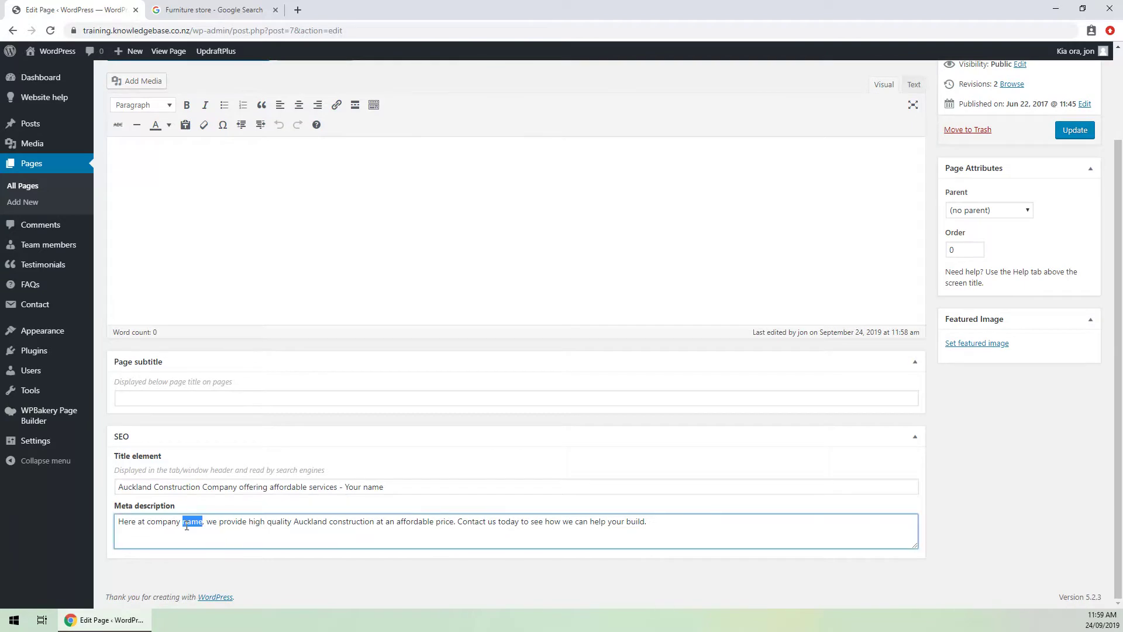
{"action": "left_click", "coordinate": [222, 247]}
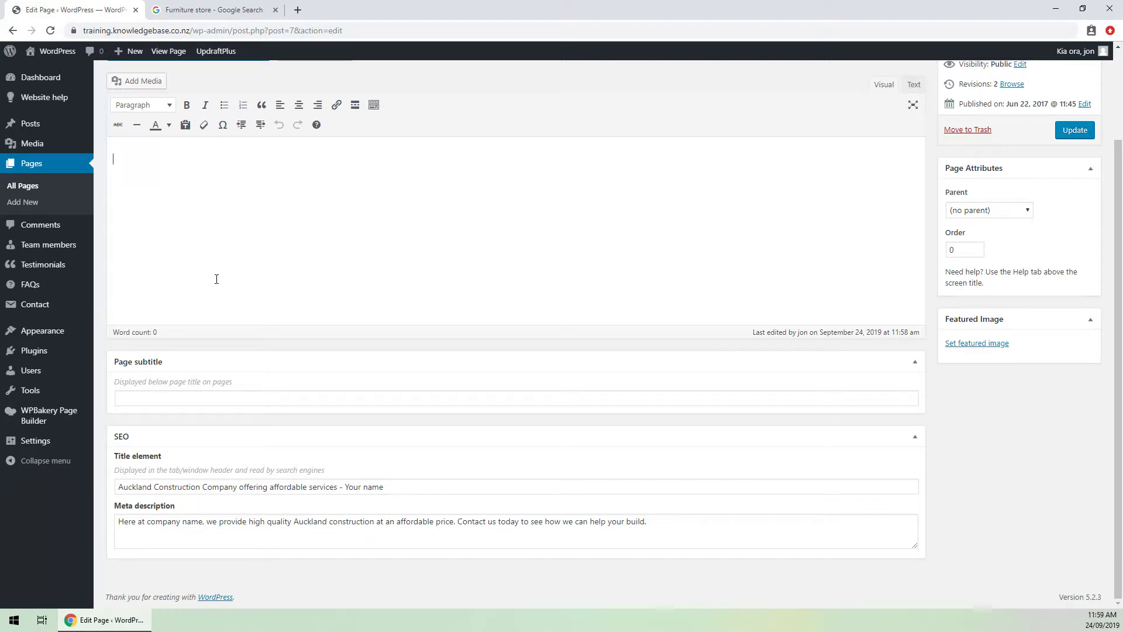
Set the whole site meta description to "Auckland construction company - We provide affordable services etc etc etc.", publish it and exit the customiser
{"action": "mouse_move", "coordinate": [54, 339]}
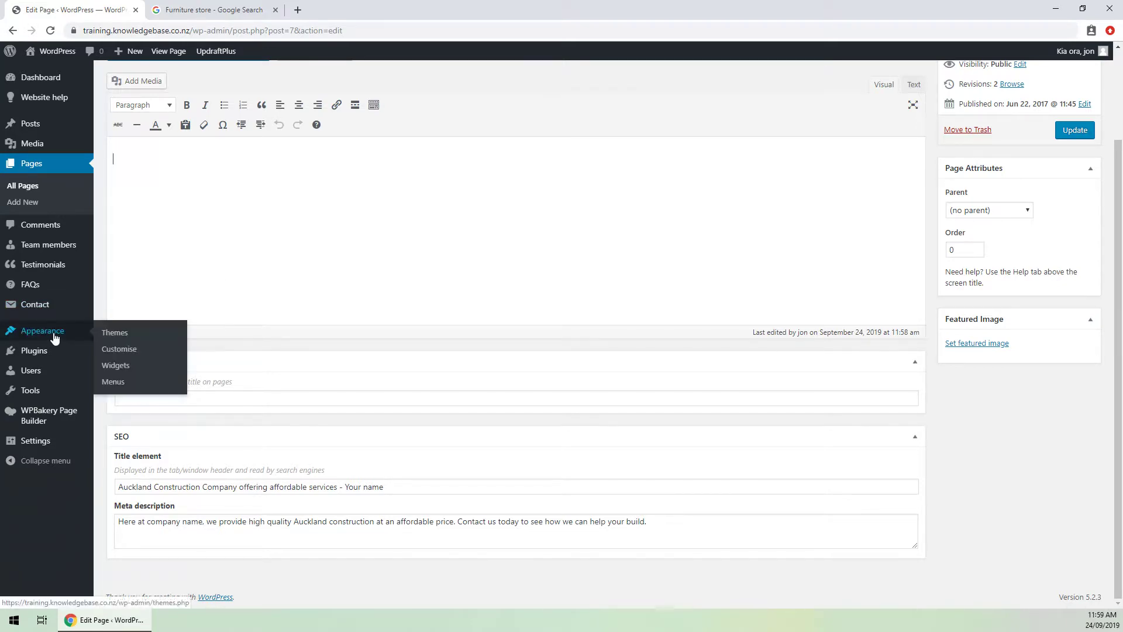
{"action": "left_click", "coordinate": [121, 350]}
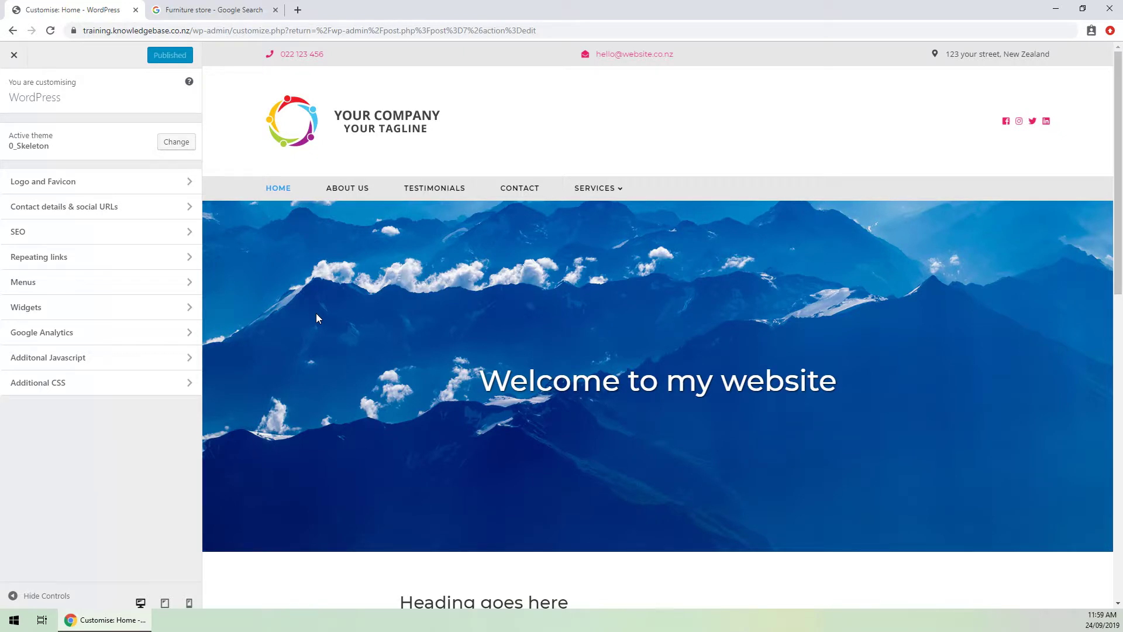
{"action": "left_click", "coordinate": [82, 232]}
{"action": "left_click", "coordinate": [91, 185]}
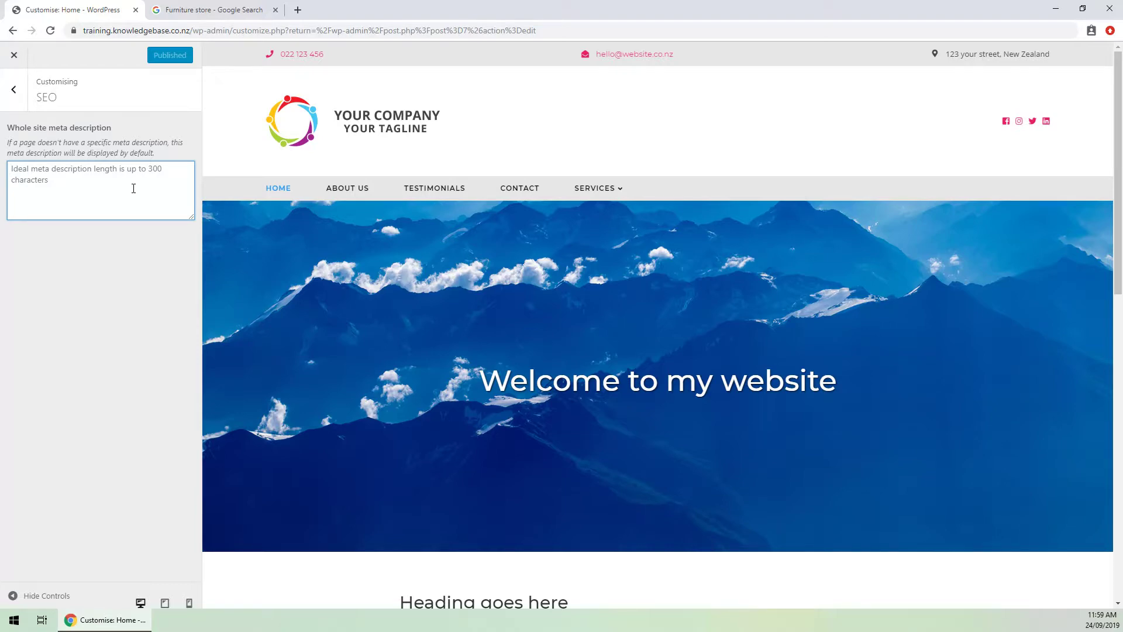
{"action": "type", "text": "asd"}
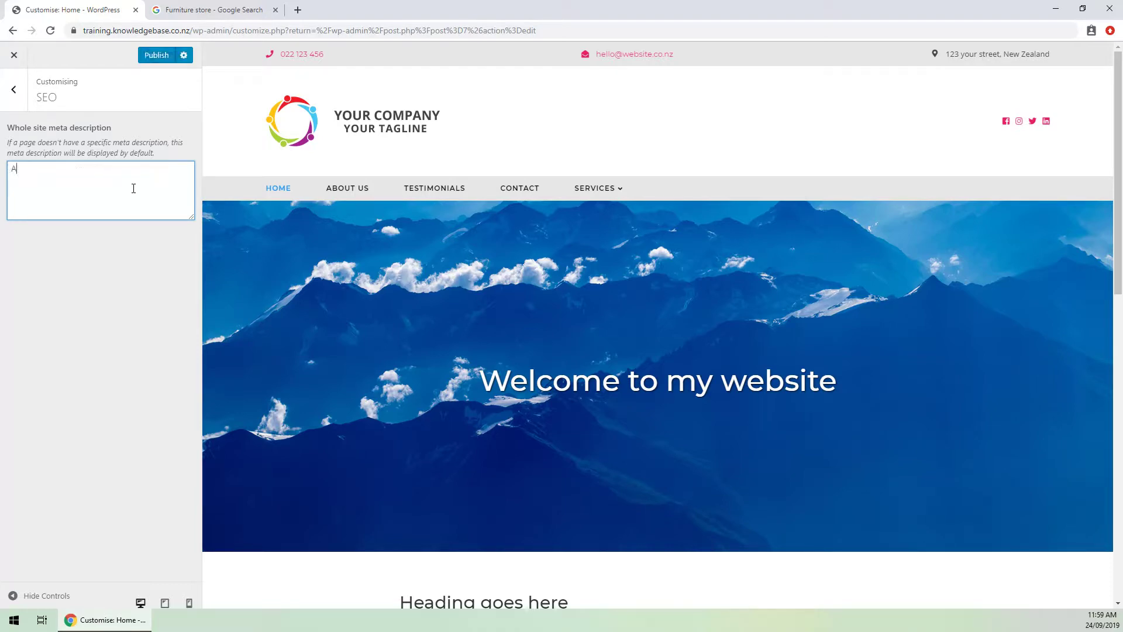
{"action": "key", "text": "BackSpace"}
{"action": "key", "text": "BackSpace"}
{"action": "key", "text": "BackSpace"}
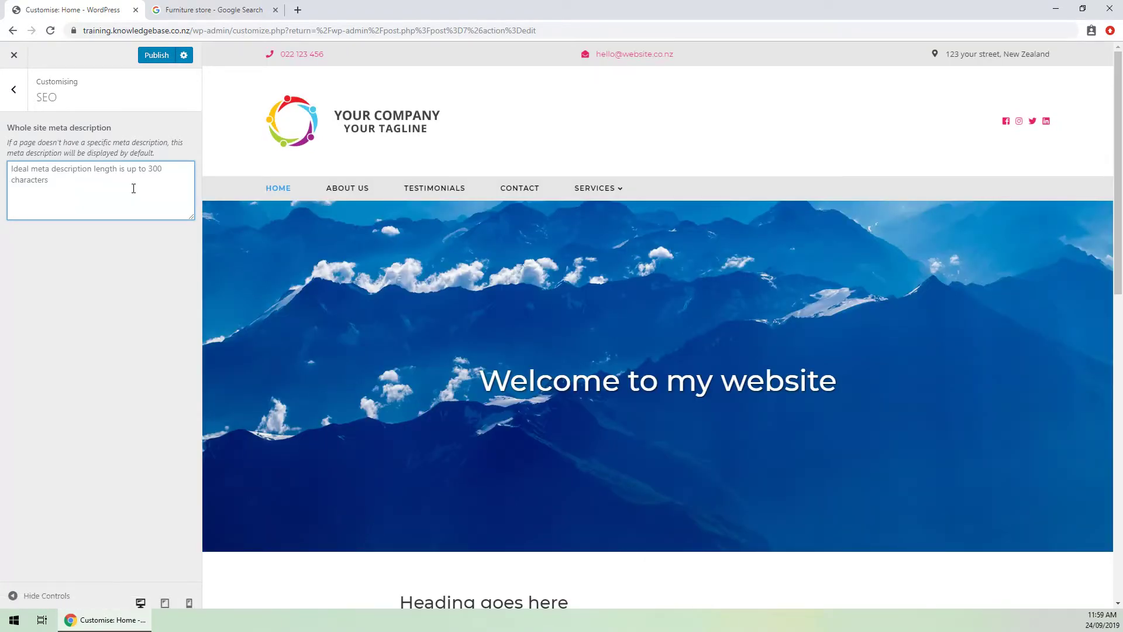
{"action": "type", "text": "Auckla"}
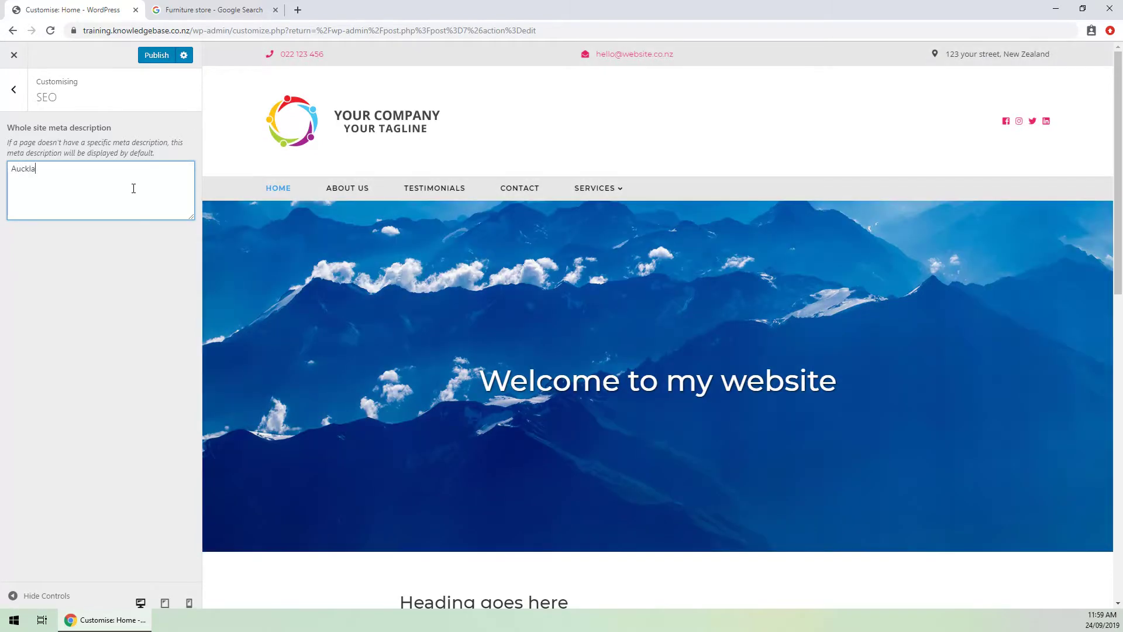
{"action": "type", "text": "nd construction company - We provide affordable "}
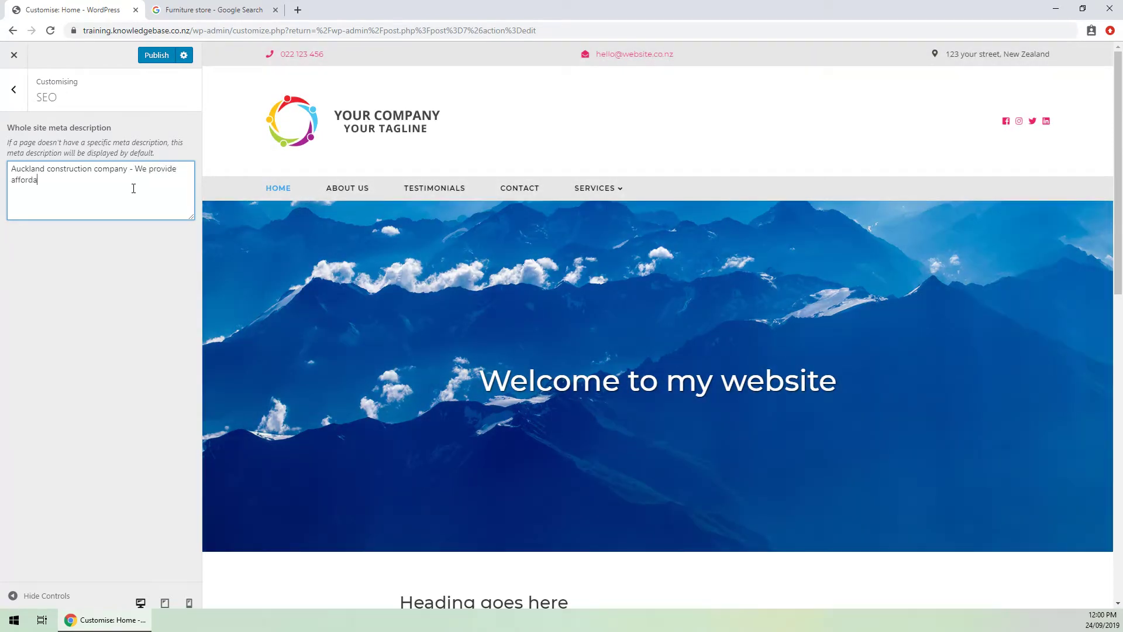
{"action": "type", "text": "services etc etc etc."}
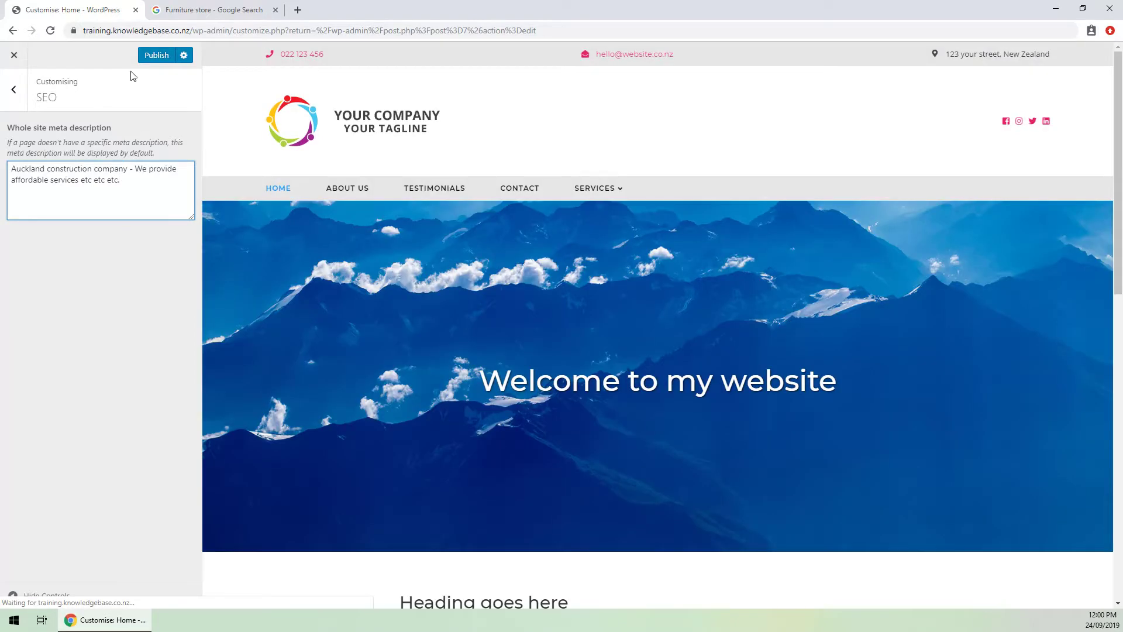
{"action": "left_click", "coordinate": [155, 55]}
{"action": "left_click", "coordinate": [14, 55]}
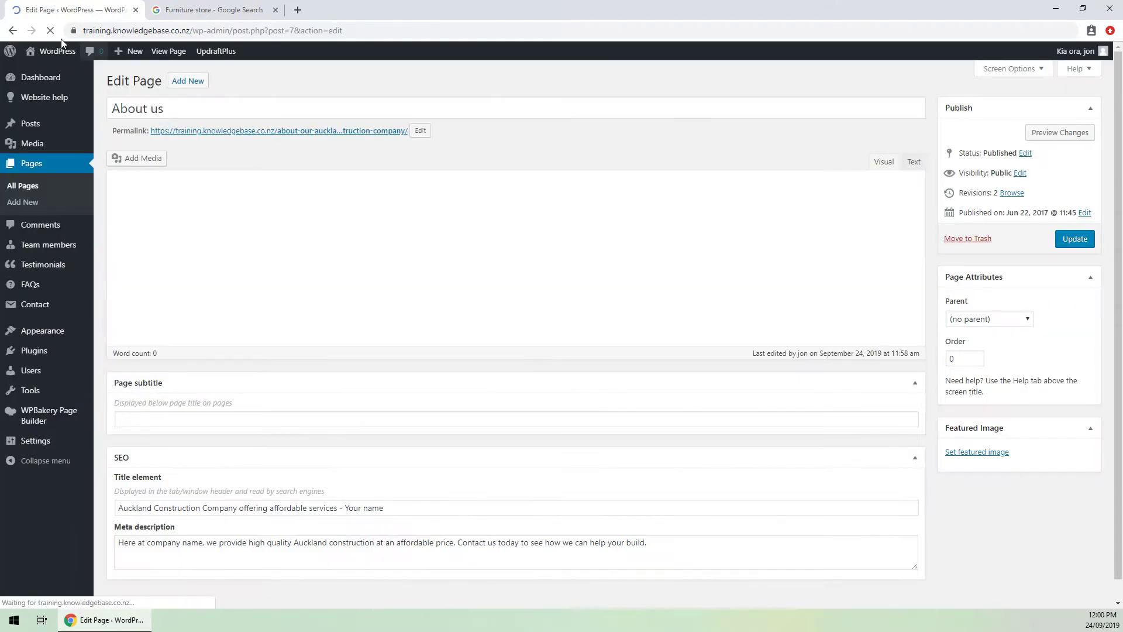
Check the About us page's own meta description in its editor, reached through the live site, and return to the live home page
{"action": "mouse_move", "coordinate": [50, 51]}
{"action": "left_click", "coordinate": [41, 70]}
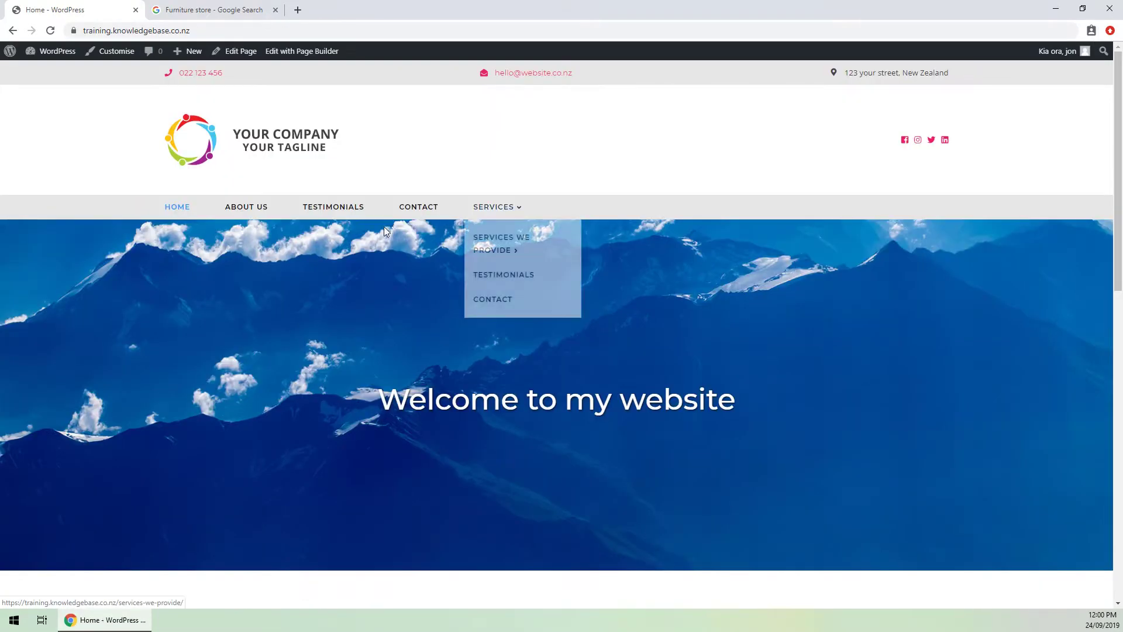
{"action": "left_click", "coordinate": [244, 209]}
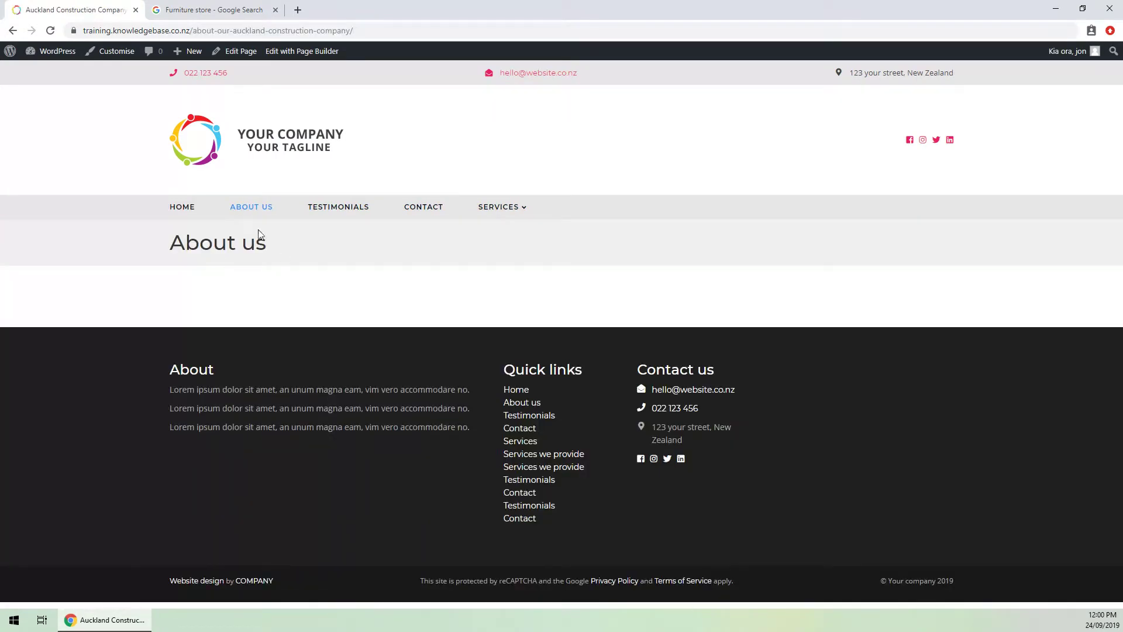
{"action": "left_click", "coordinate": [234, 51]}
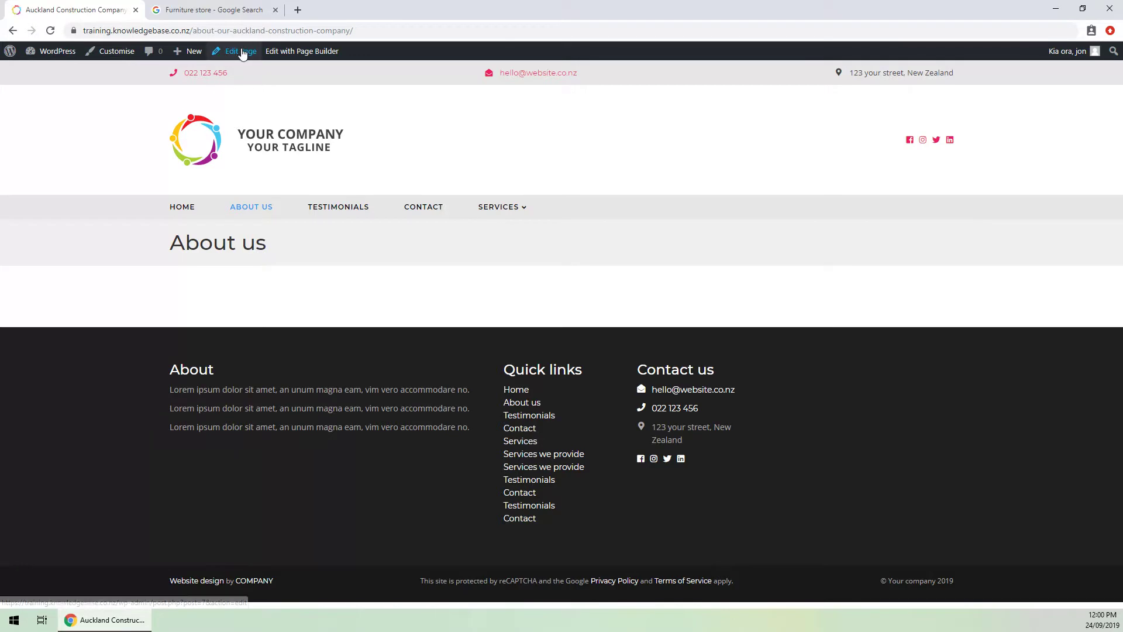
{"action": "scroll", "coordinate": [335, 346], "scroll_direction": "down", "scroll_amount": 1}
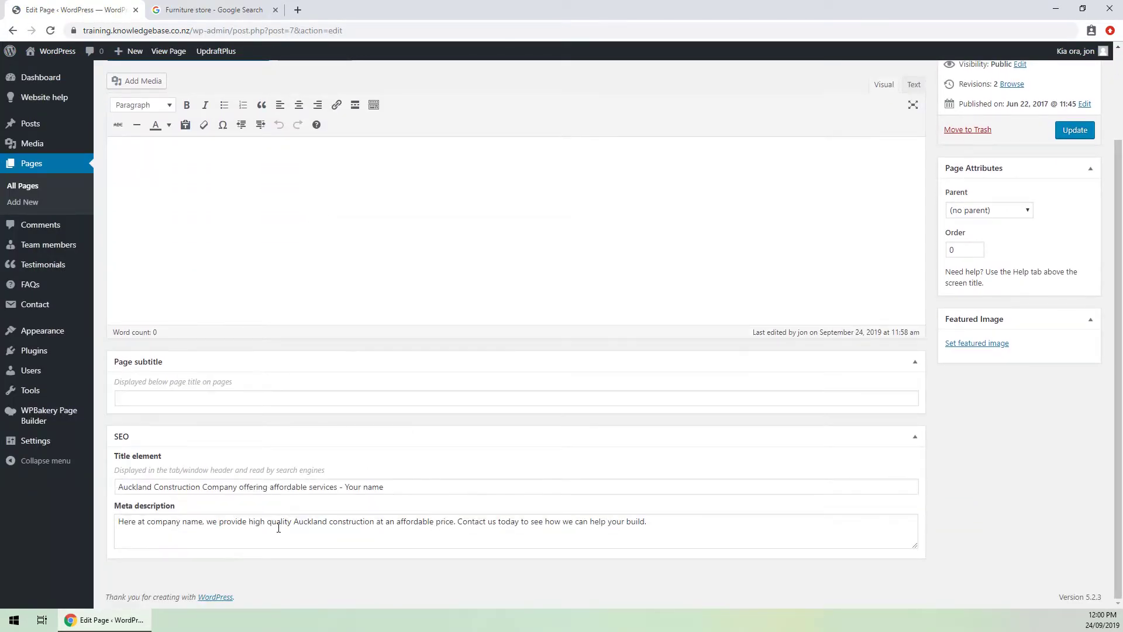
{"action": "scroll", "coordinate": [279, 528], "scroll_direction": "up", "scroll_amount": 3}
{"action": "left_click", "coordinate": [61, 52]}
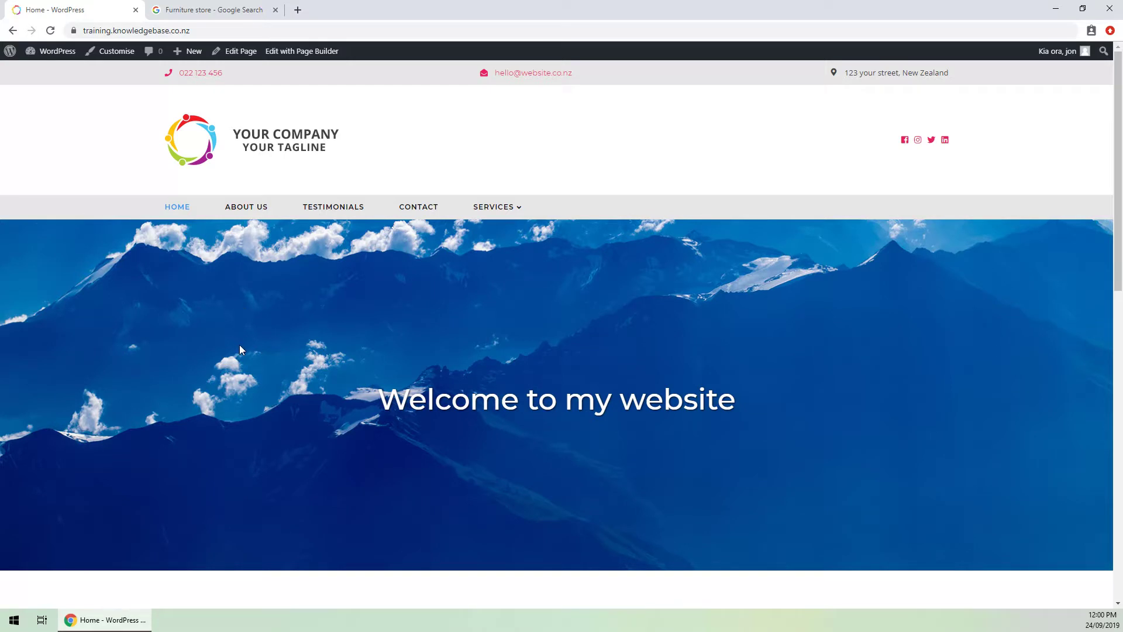
{"action": "scroll", "coordinate": [359, 276], "scroll_direction": "down", "scroll_amount": 4}
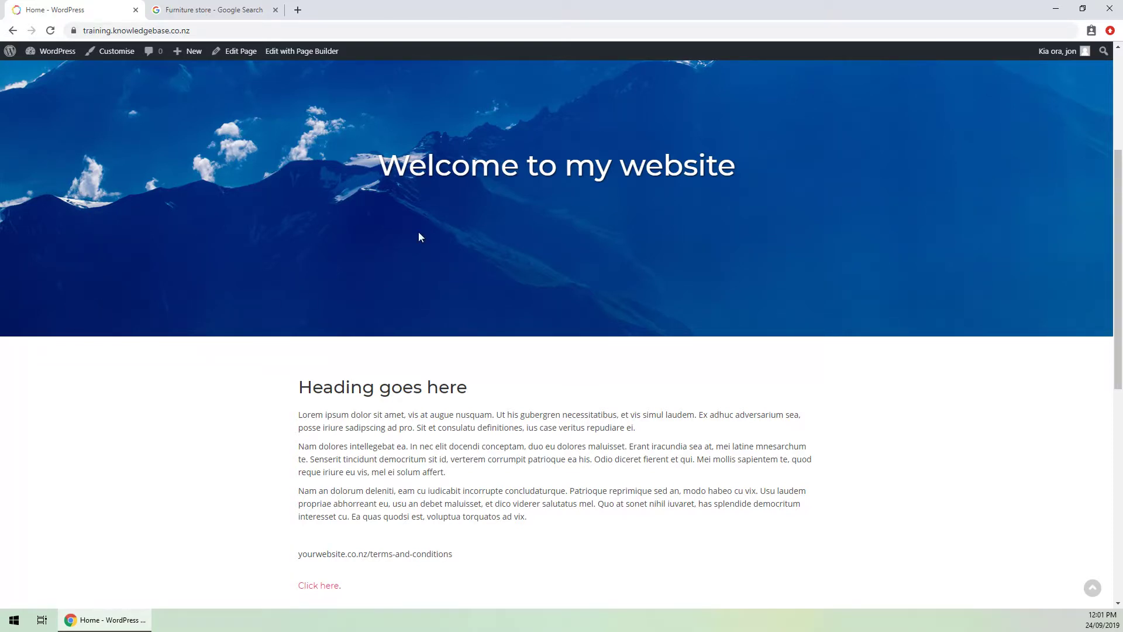
Uncover the desktop files and rename the yellow flower photo as "auckland construction company - sunflowers.jpg"
{"action": "left_click_drag", "start_coordinate": [401, 6], "coordinate": [726, 31]}
{"action": "left_click", "coordinate": [69, 197]}
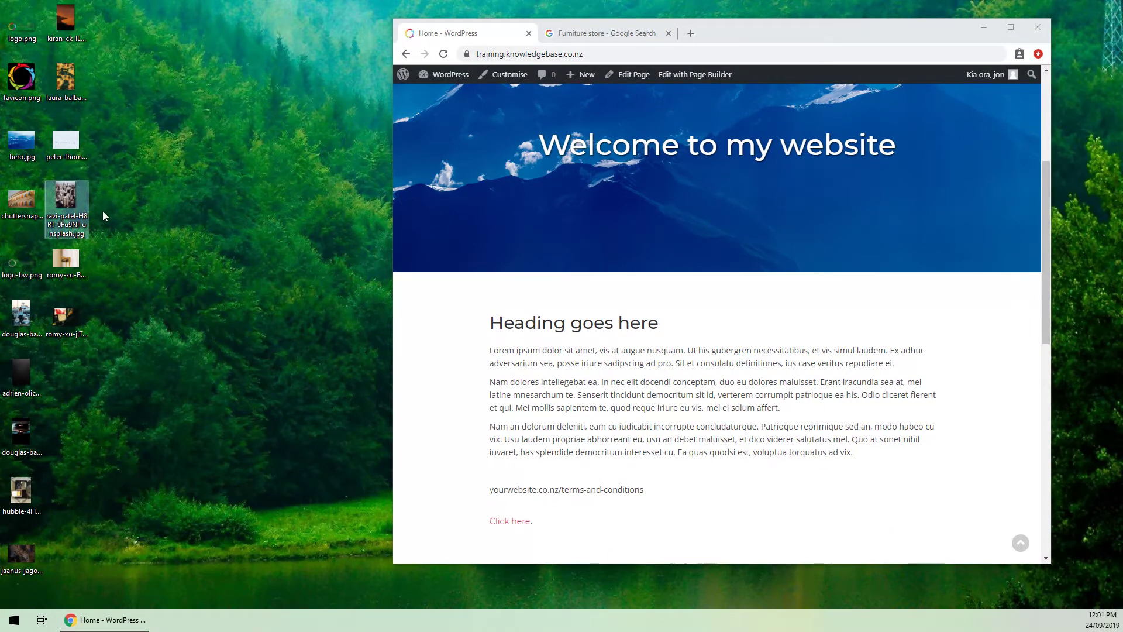
{"action": "left_click", "coordinate": [66, 82]}
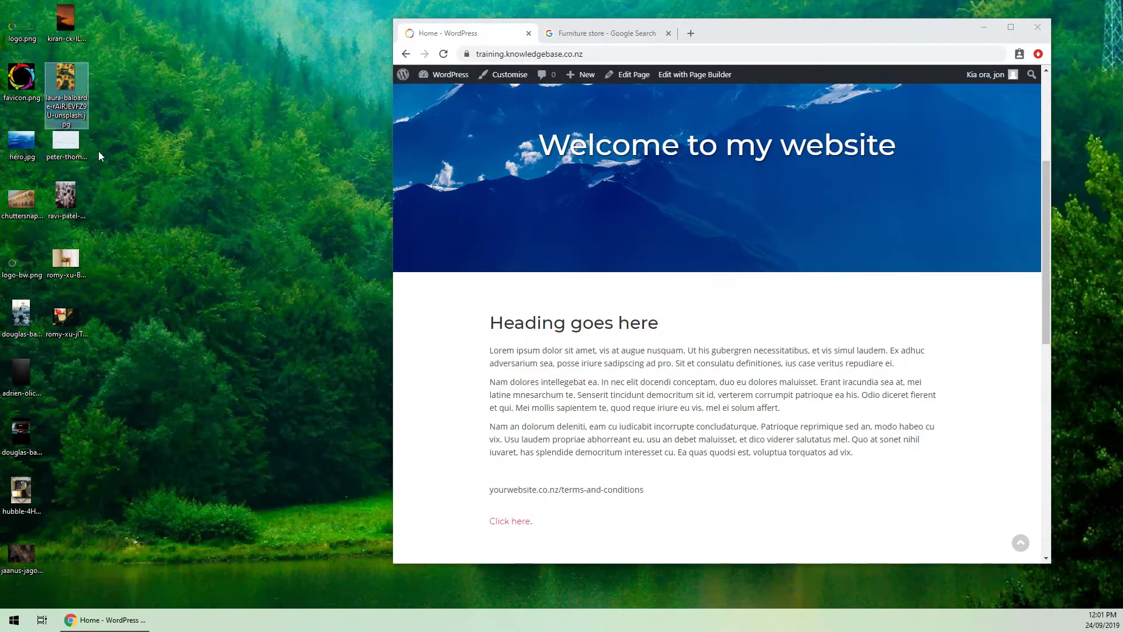
{"action": "key", "text": "F2"}
{"action": "key", "text": "BackSpace"}
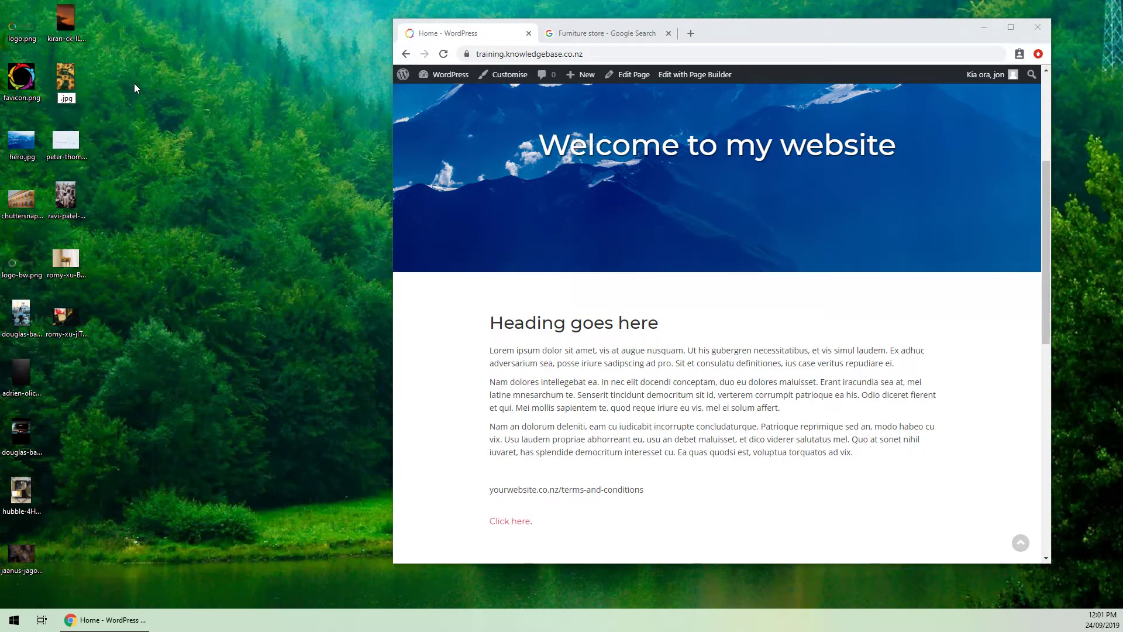
{"action": "type", "text": "auckland cons"}
{"action": "type", "text": "truction"}
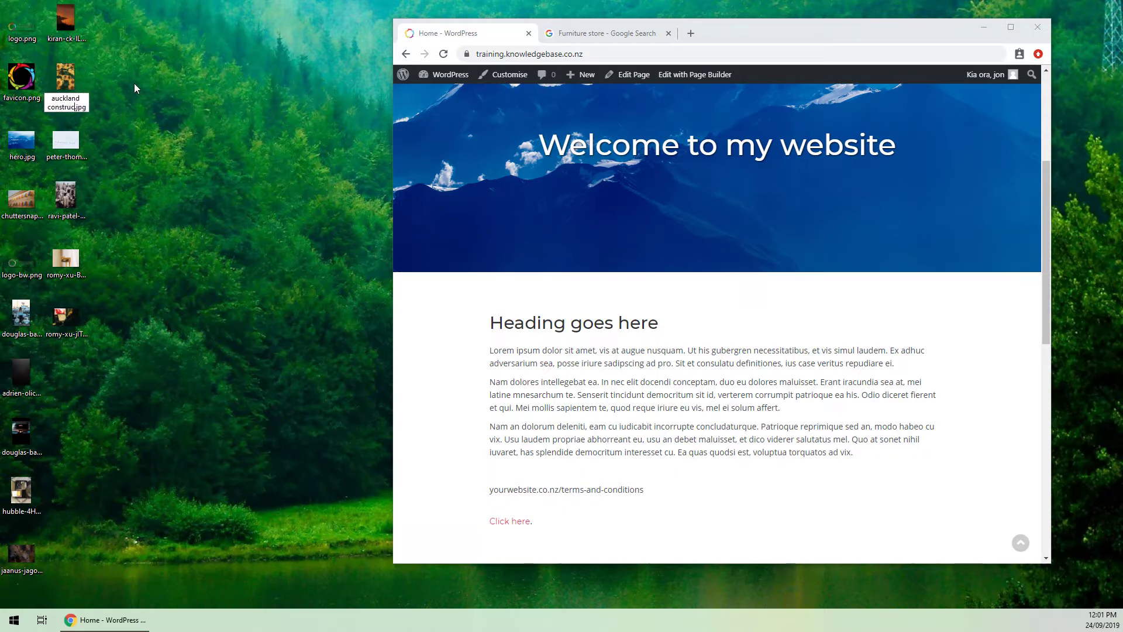
{"action": "type", "text": " company"}
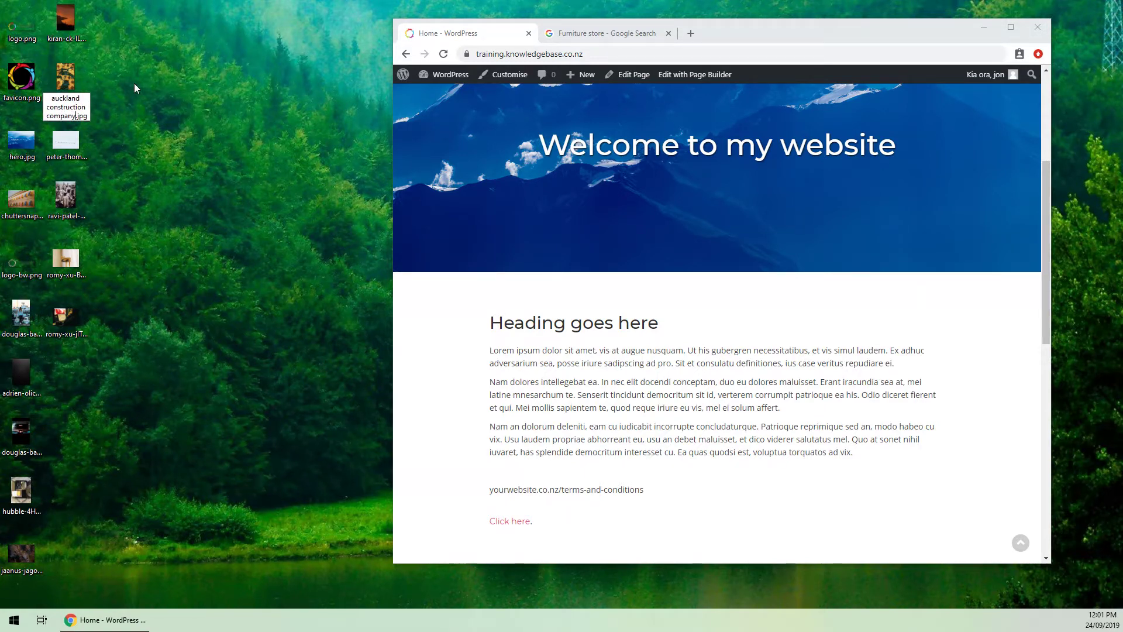
{"action": "type", "text": " - sunflower"}
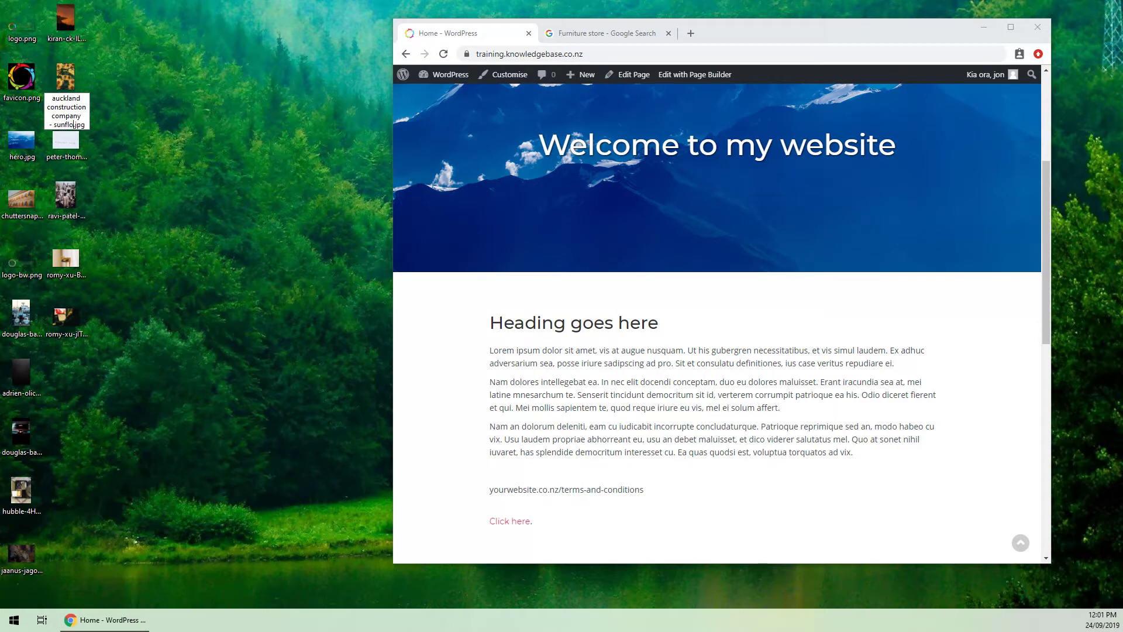
{"action": "type", "text": "s"}
{"action": "key", "text": "Return"}
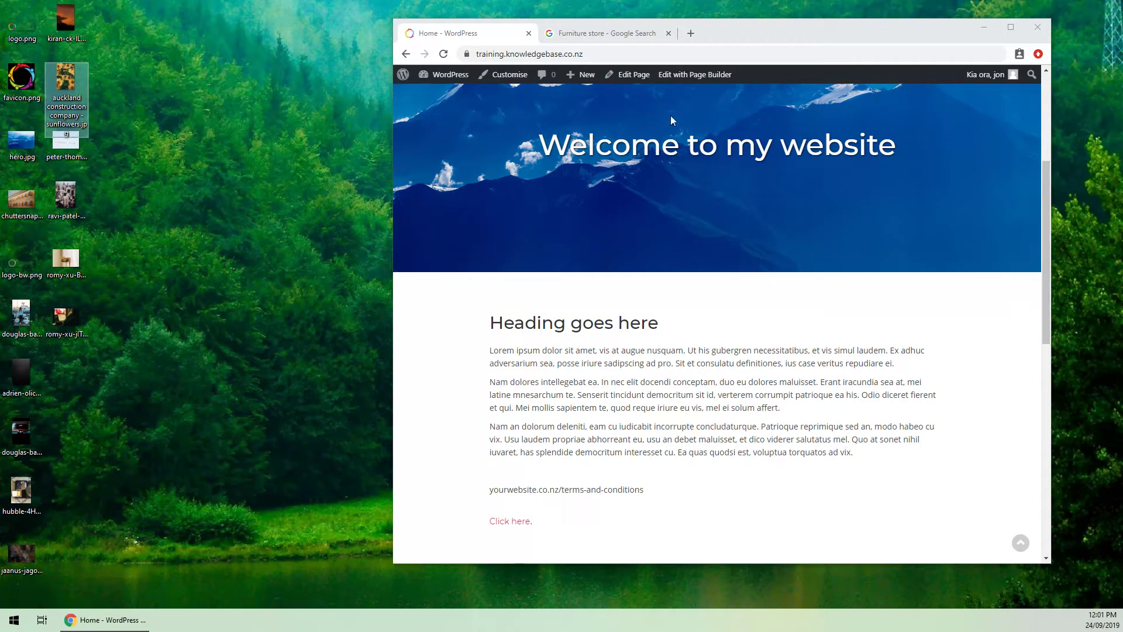
Edit the home page with the page builder and add a Single image element below the "Click here." text, with image size Large
{"action": "left_click", "coordinate": [682, 74]}
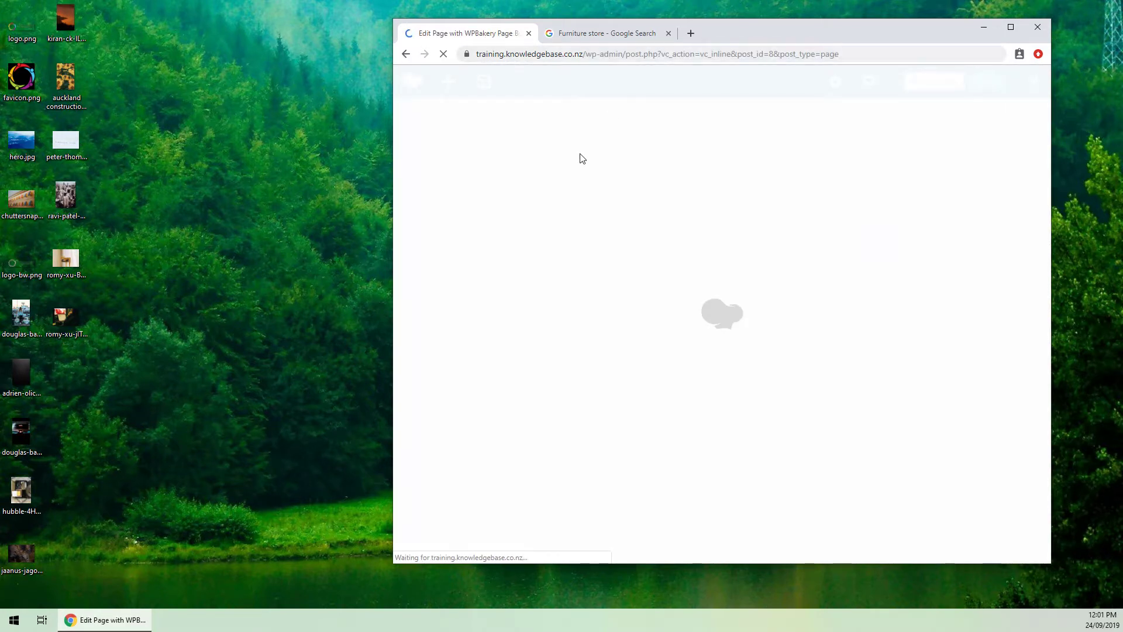
{"action": "scroll", "coordinate": [559, 218], "scroll_direction": "down", "scroll_amount": 6}
{"action": "scroll", "coordinate": [548, 186], "scroll_direction": "down", "scroll_amount": 3}
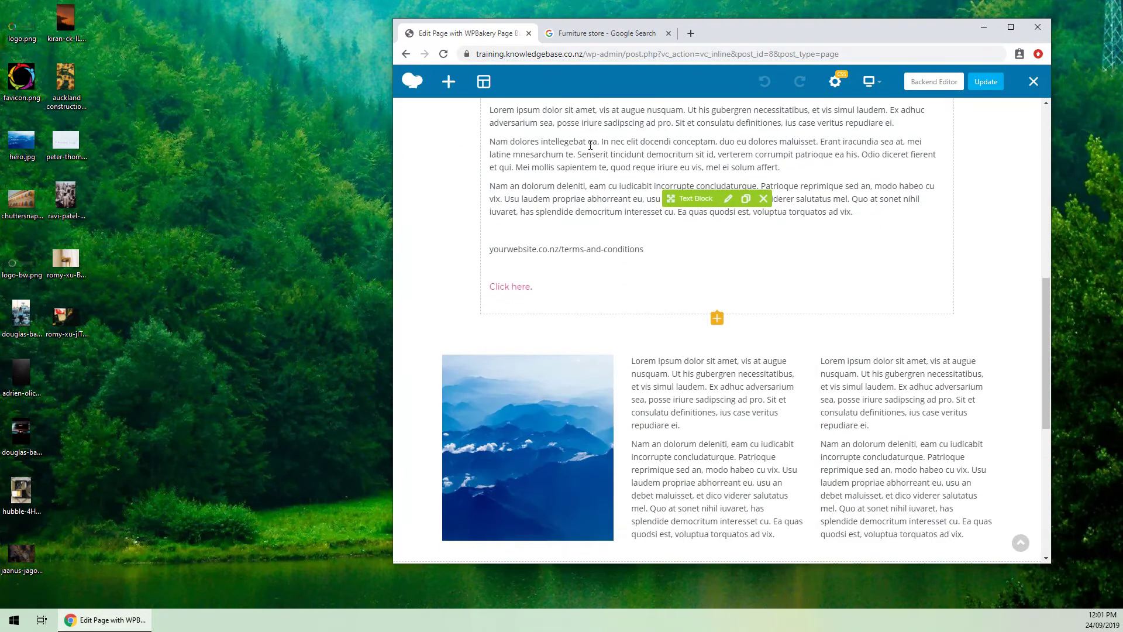
{"action": "left_click", "coordinate": [717, 317]}
{"action": "left_click", "coordinate": [769, 187]}
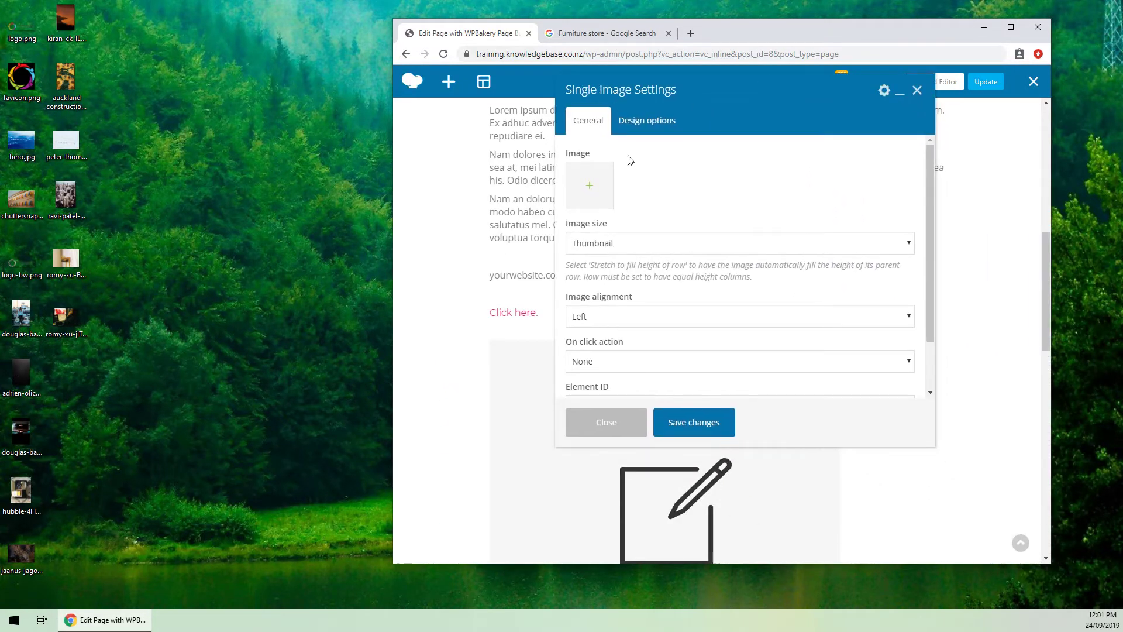
{"action": "left_click", "coordinate": [594, 244]}
{"action": "left_click", "coordinate": [602, 285]}
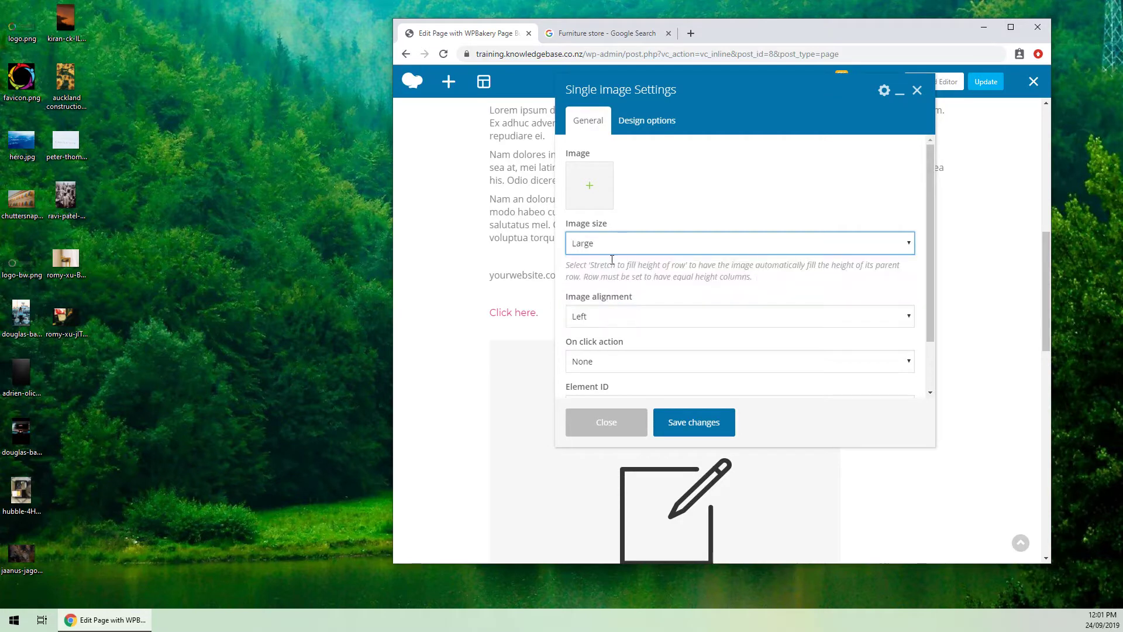
Upload the renamed sunflowers photo from the desktop for the image element and examine its file name in the attachment details
{"action": "left_click", "coordinate": [589, 188]}
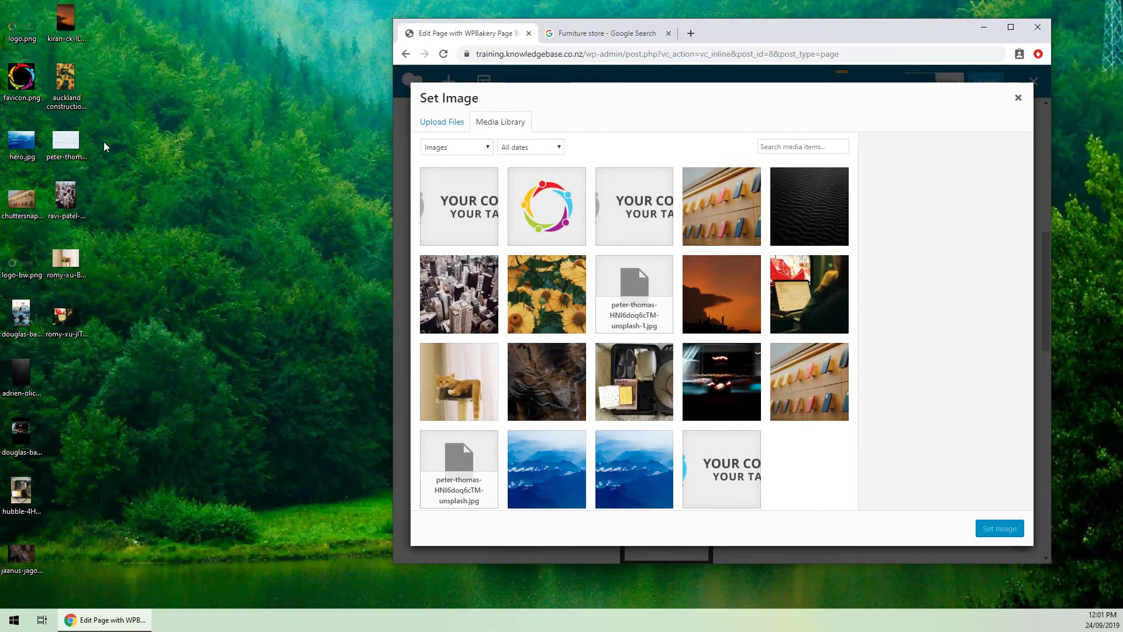
{"action": "left_click_drag", "start_coordinate": [65, 78], "coordinate": [633, 237]}
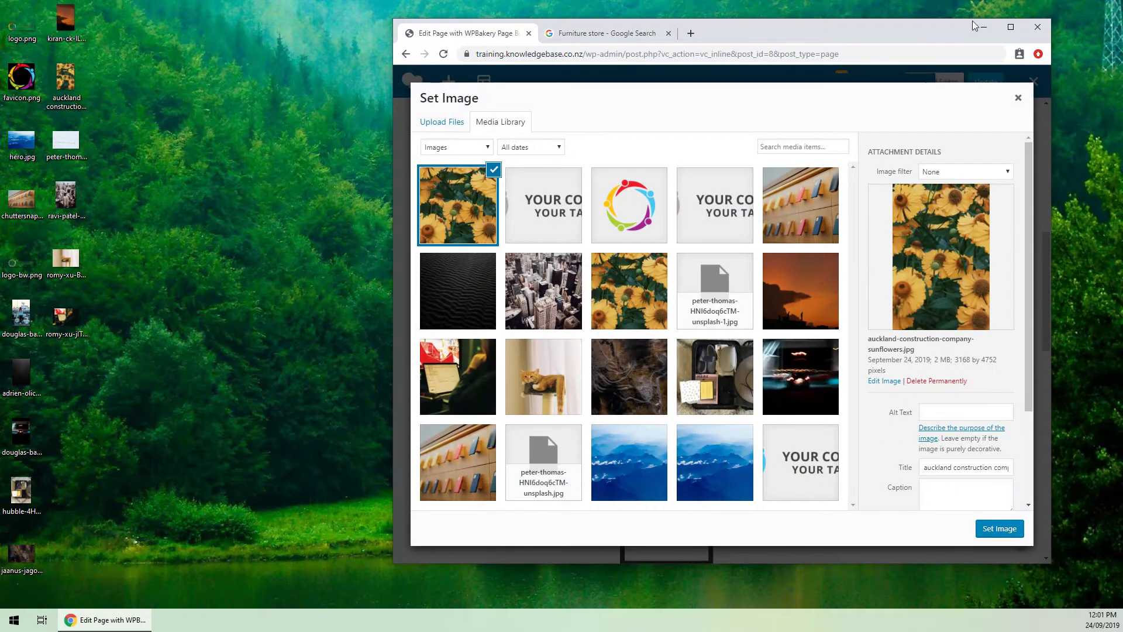
{"action": "left_click", "coordinate": [1010, 25]}
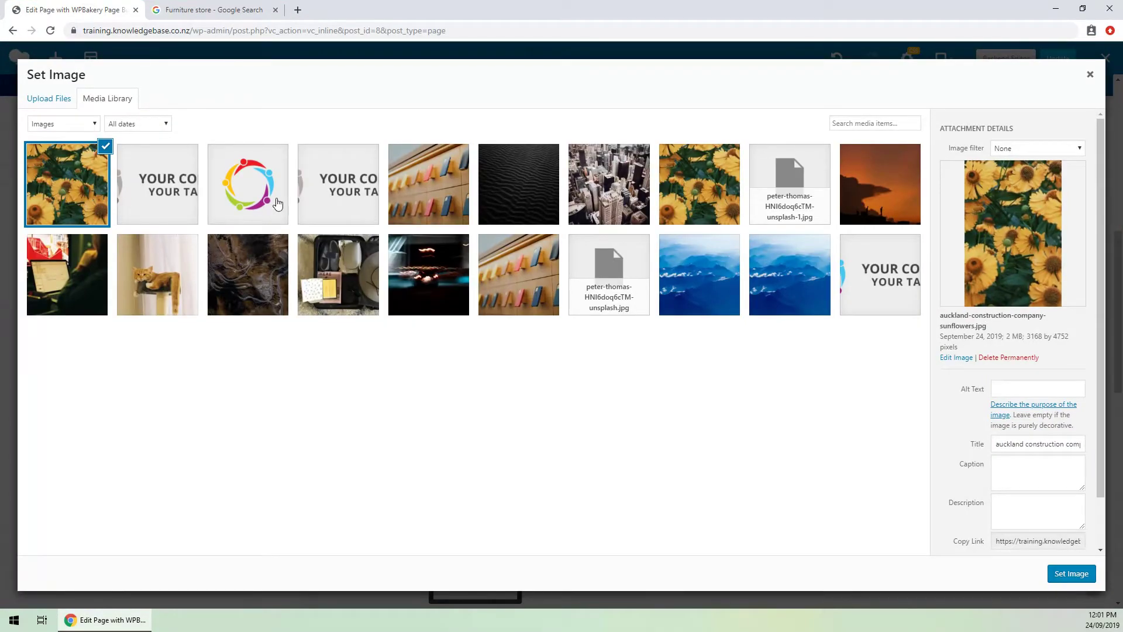
{"action": "left_click_drag", "start_coordinate": [942, 317], "coordinate": [1001, 331]}
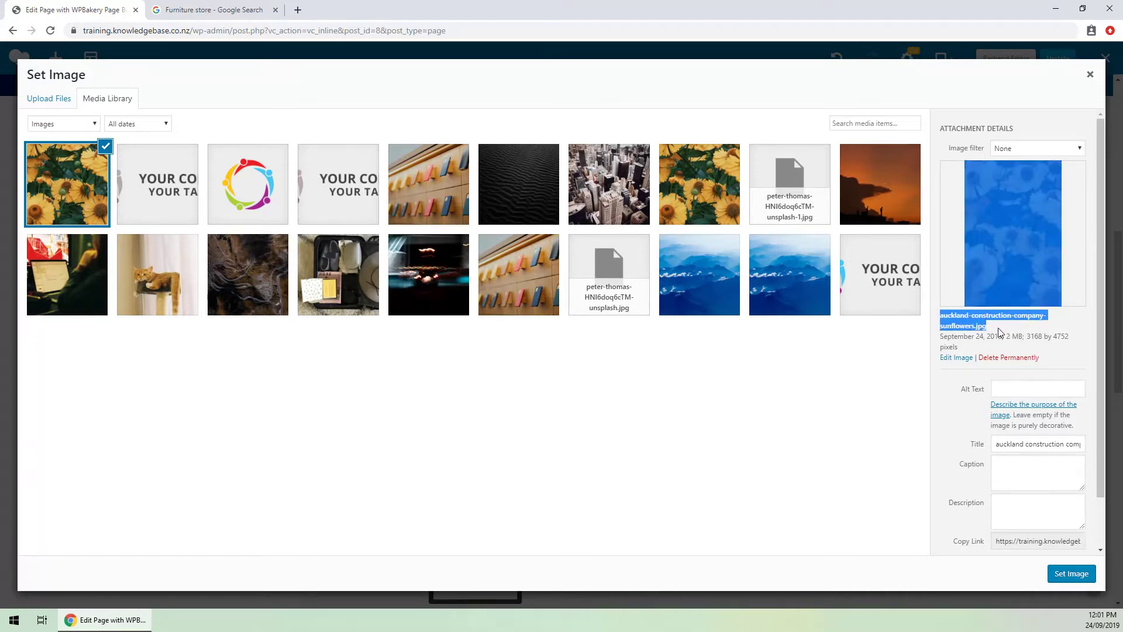
Set the sunflowers image's alt text to "Yellow sunflowers - Construction company auckland"
{"action": "left_click", "coordinate": [1000, 327]}
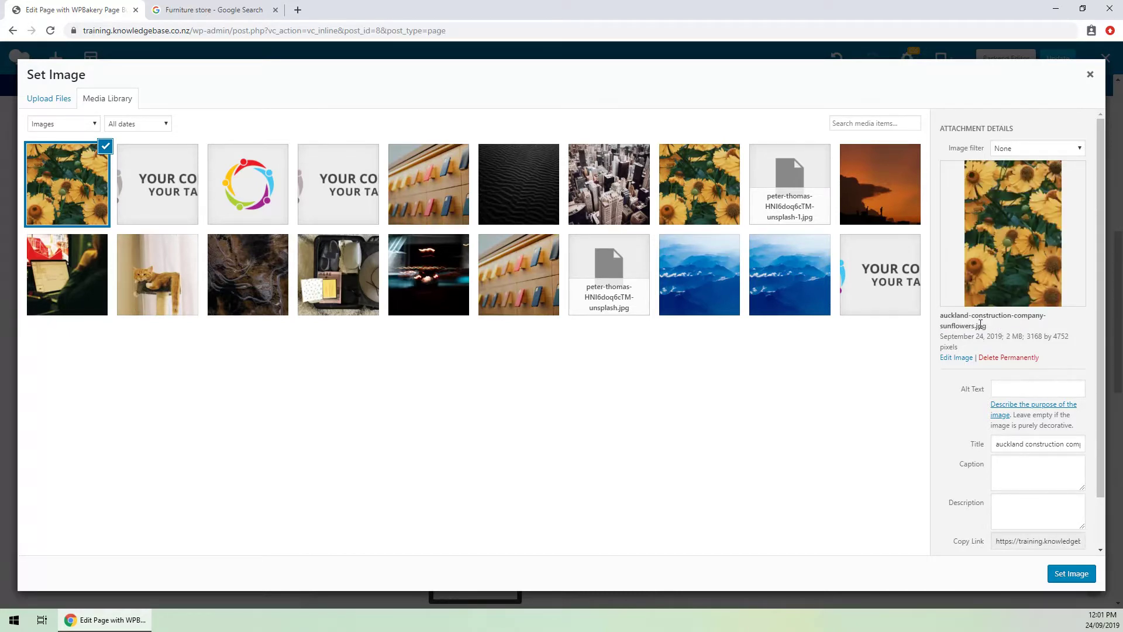
{"action": "left_click", "coordinate": [1026, 386]}
{"action": "type", "text": "ellow sunflowers"}
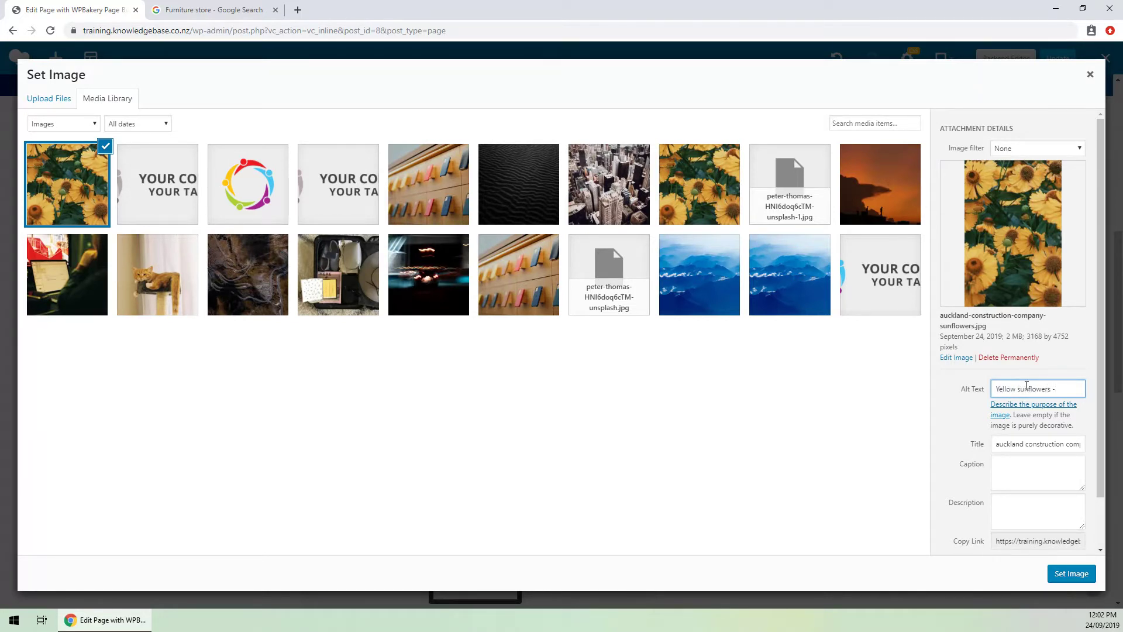
{"action": "type", "text": " - Construc"}
{"action": "type", "text": "tion company auc"}
{"action": "type", "text": "kland"}
Capitalise the first letter of the image title so it reads "Auckland construction company - sunflowers"
{"action": "double_click", "coordinate": [1037, 443]}
{"action": "left_click", "coordinate": [1037, 444]}
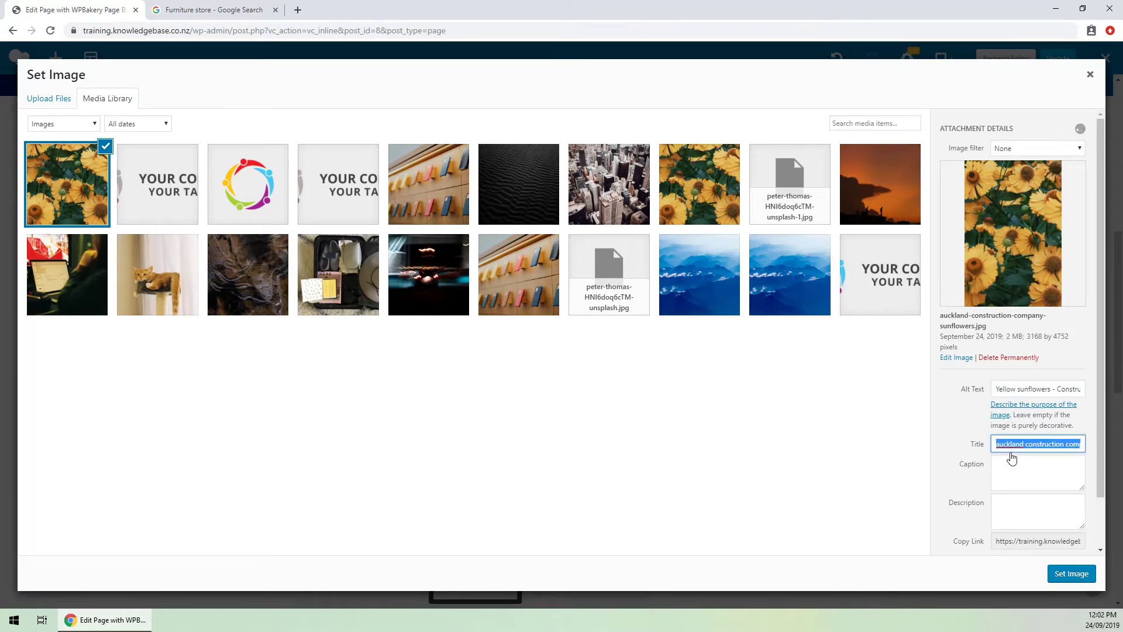
{"action": "left_click", "coordinate": [1002, 443]}
{"action": "key", "text": "BackSpace"}
{"action": "type", "text": "a"}
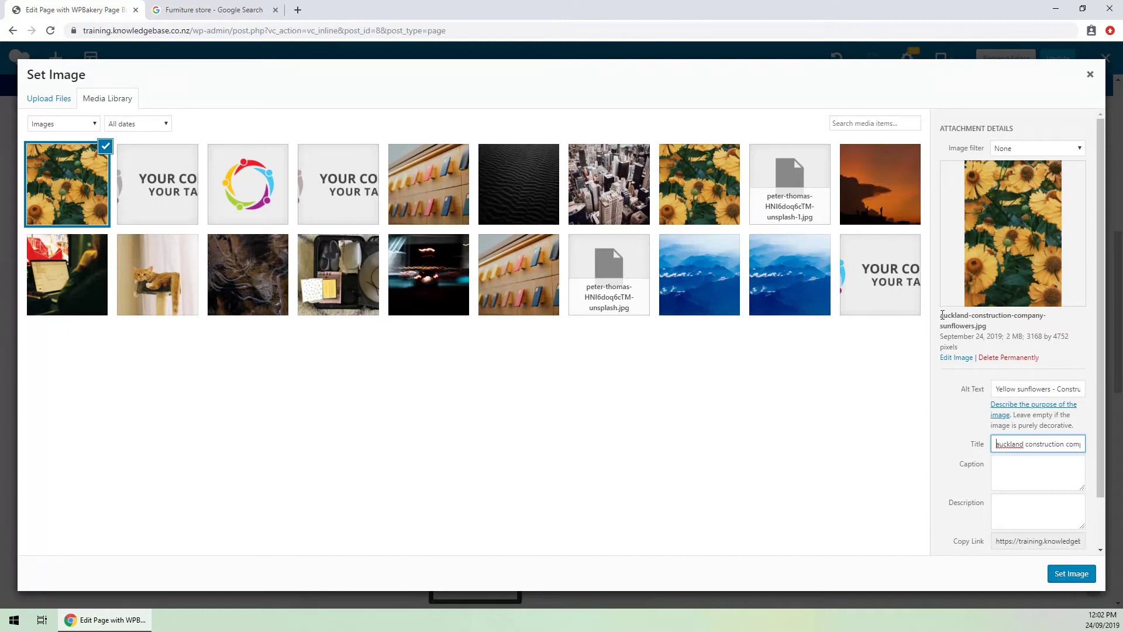
{"action": "left_click_drag", "start_coordinate": [1000, 443], "coordinate": [1089, 452]}
{"action": "double_click", "coordinate": [1051, 440]}
{"action": "scroll", "coordinate": [1039, 448], "scroll_direction": "down", "scroll_amount": 1}
{"action": "triple_click", "coordinate": [1015, 387]}
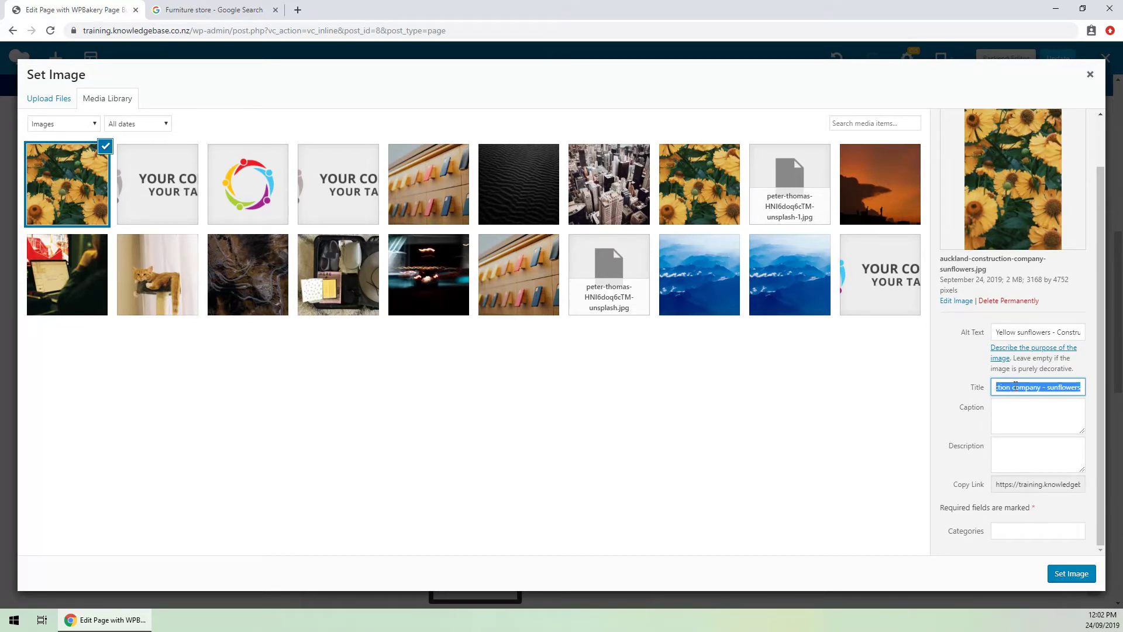
{"action": "left_click", "coordinate": [1014, 387]}
{"action": "left_click", "coordinate": [1000, 388]}
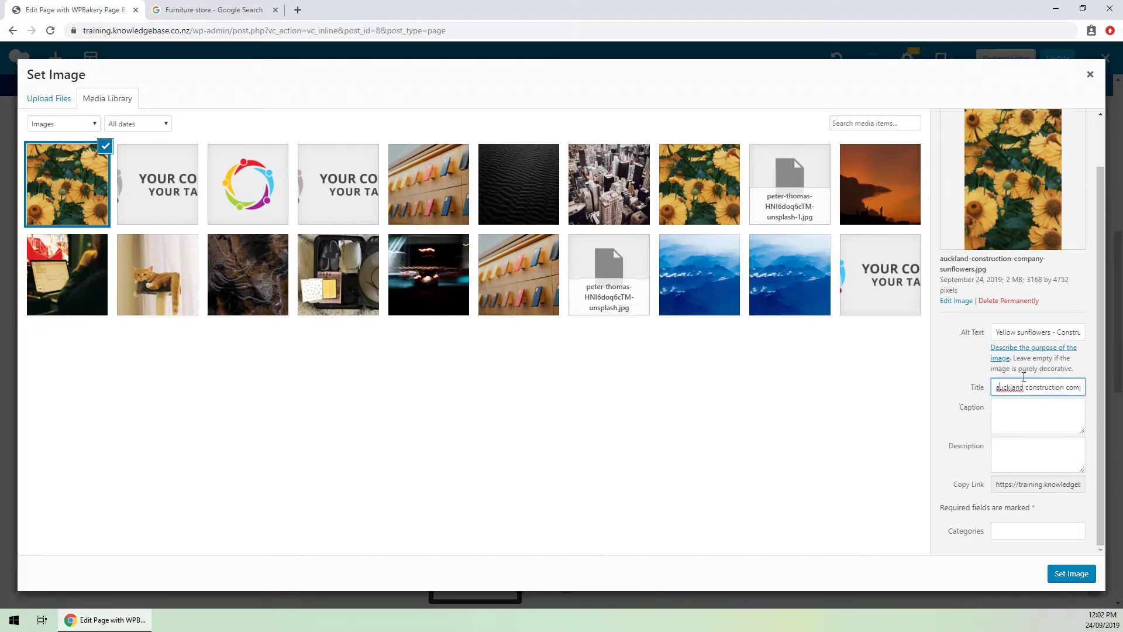
{"action": "key", "text": "BackSpace"}
{"action": "type", "text": "A"}
{"action": "left_click", "coordinate": [1041, 402]}
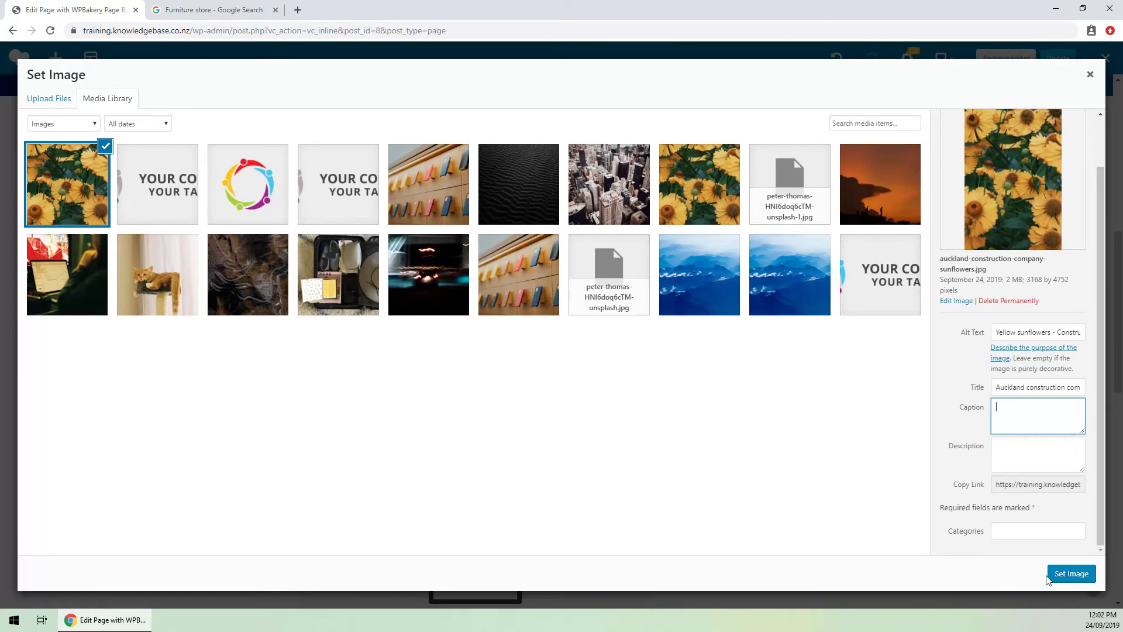
Set the sunflowers photo as the Single image element's picture, save the element, and update the home page before returning to the live site
{"action": "left_click", "coordinate": [1065, 576]}
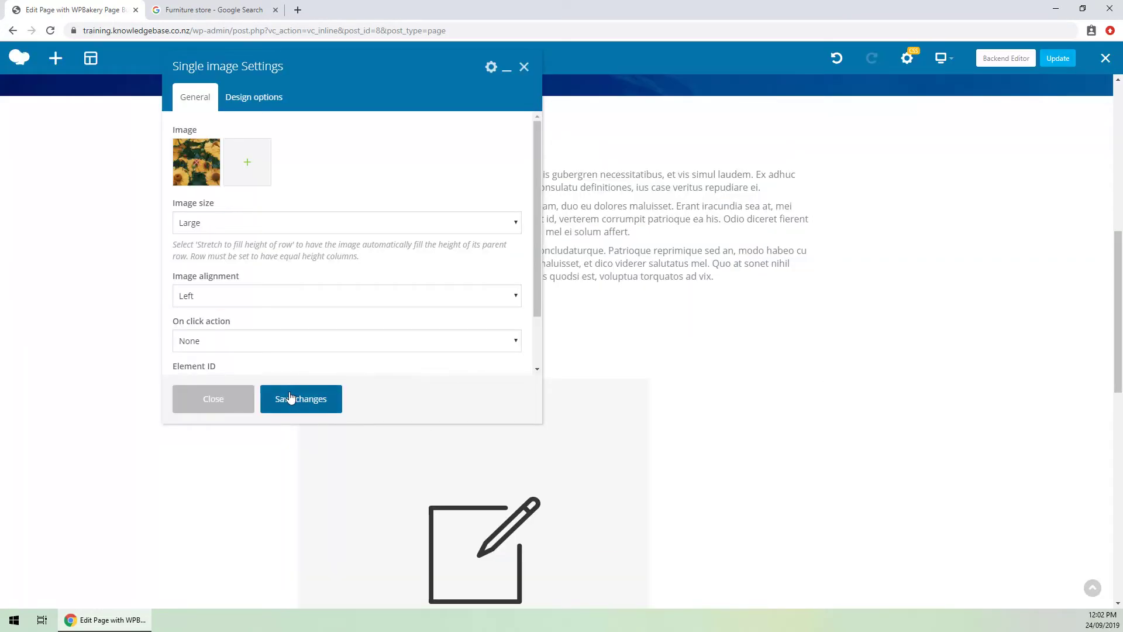
{"action": "left_click", "coordinate": [296, 399]}
{"action": "left_click", "coordinate": [231, 400]}
{"action": "scroll", "coordinate": [534, 318], "scroll_direction": "down", "scroll_amount": 3}
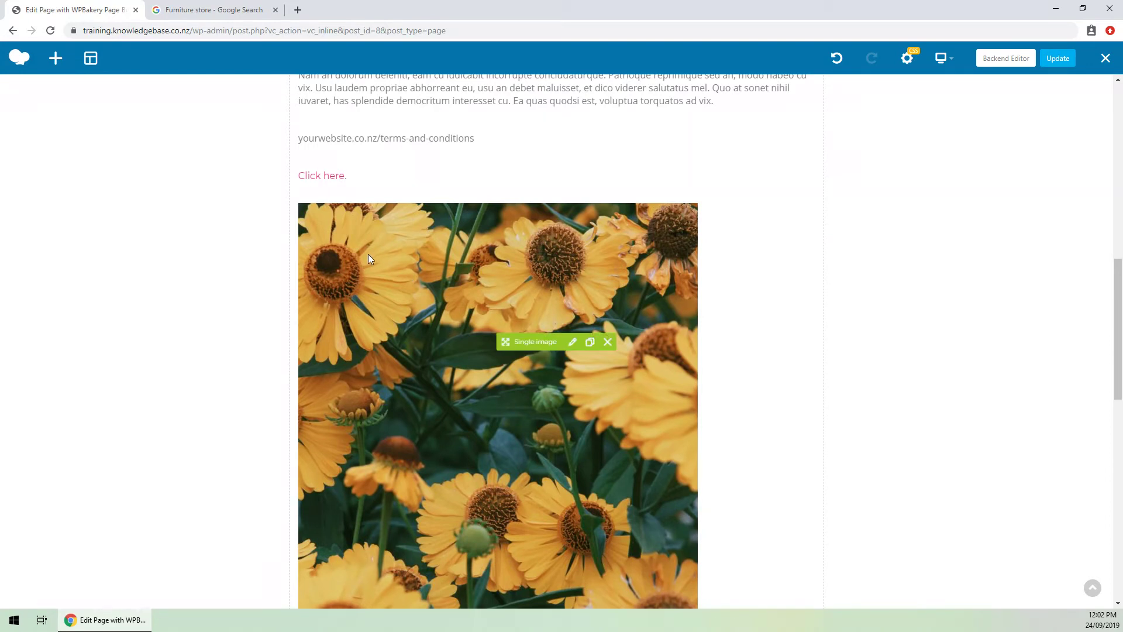
{"action": "left_click", "coordinate": [1070, 62]}
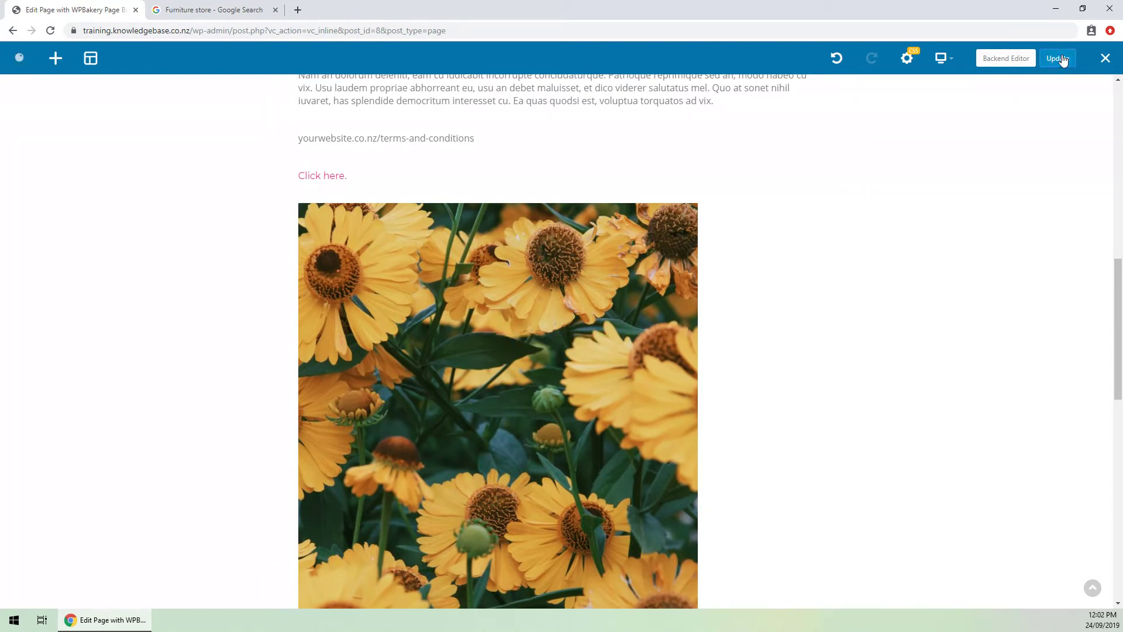
{"action": "left_click", "coordinate": [1105, 58]}
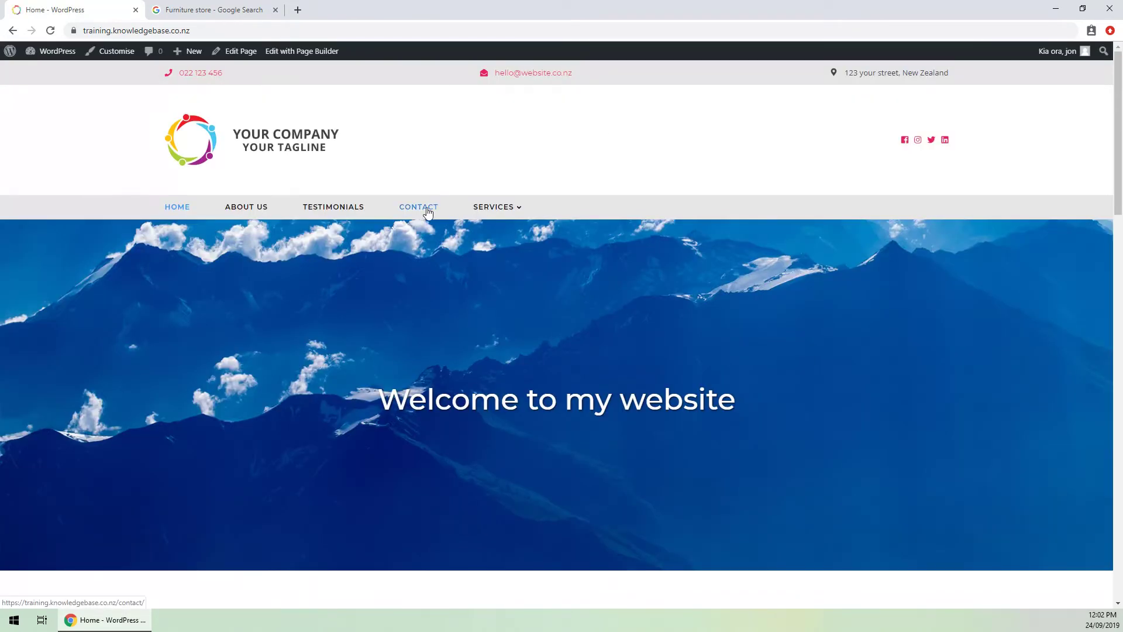
Examine the sunflowers image's title tooltip and the body text under "Heading goes here" on the live home page
{"action": "scroll", "coordinate": [339, 299], "scroll_direction": "down", "scroll_amount": 13}
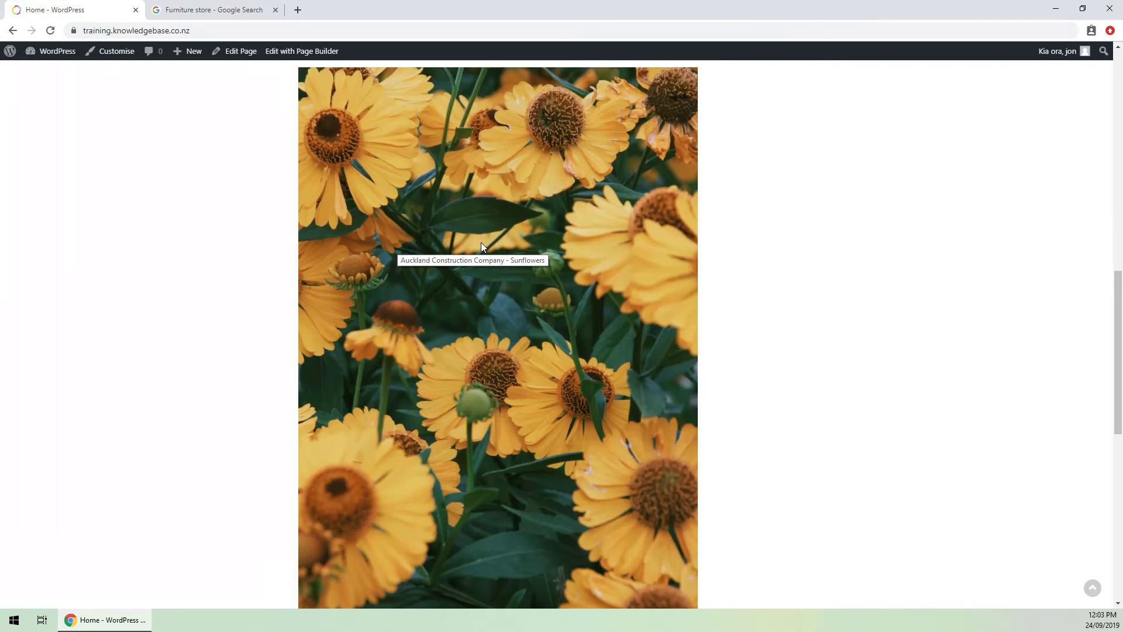
{"action": "scroll", "coordinate": [395, 215], "scroll_direction": "up", "scroll_amount": 7}
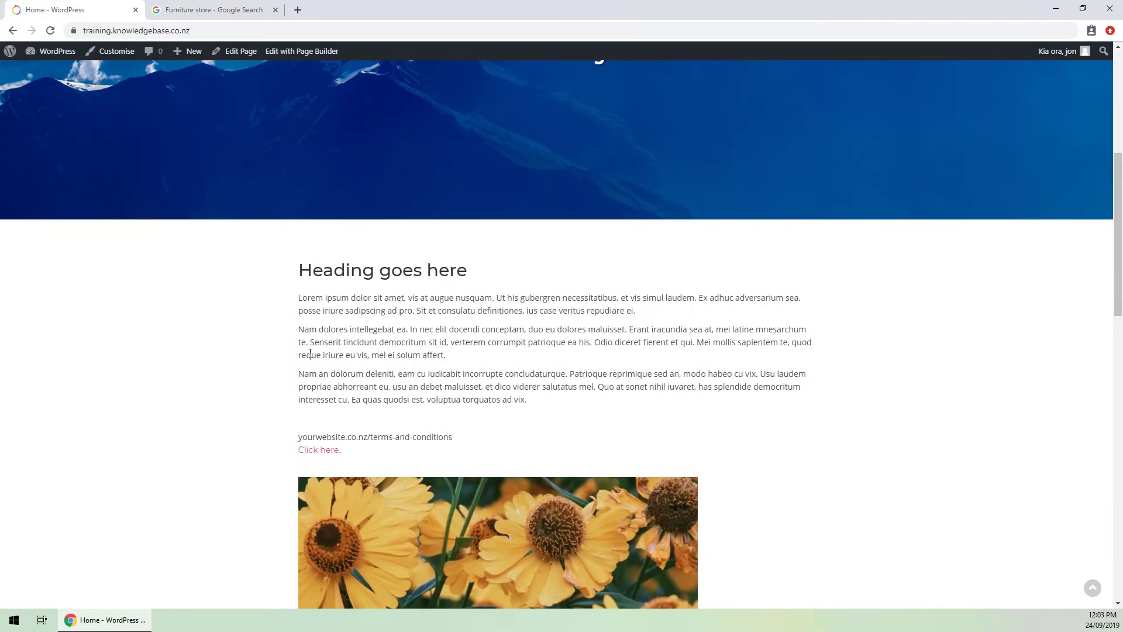
{"action": "scroll", "coordinate": [471, 260], "scroll_direction": "down", "scroll_amount": 2}
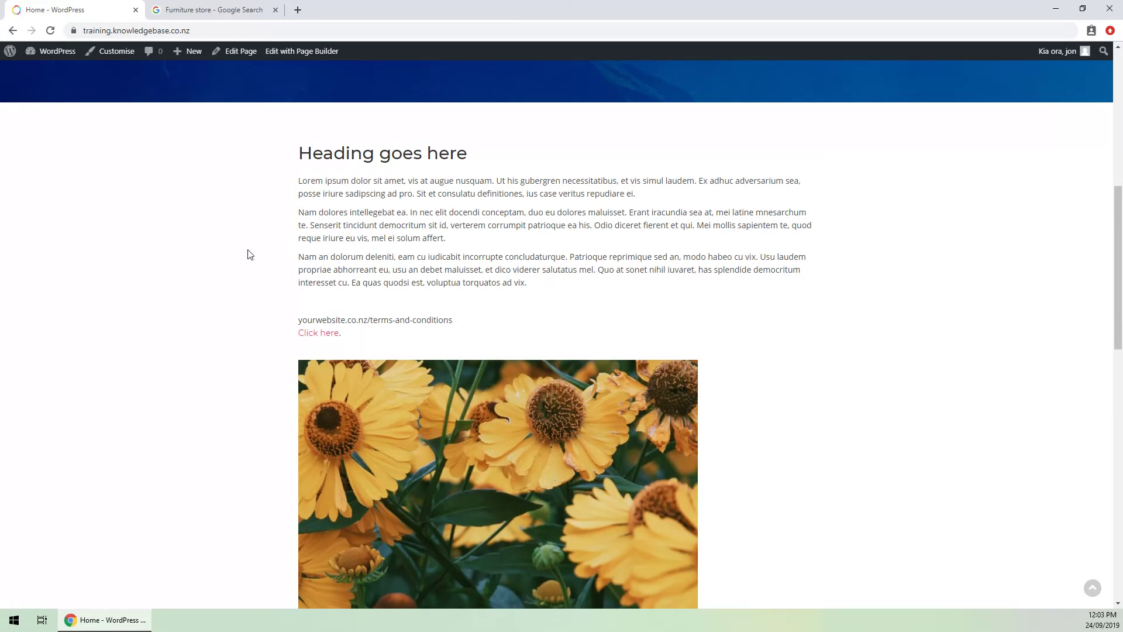
{"action": "scroll", "coordinate": [280, 262], "scroll_direction": "up", "scroll_amount": 2}
{"action": "scroll", "coordinate": [301, 325], "scroll_direction": "up", "scroll_amount": 4}
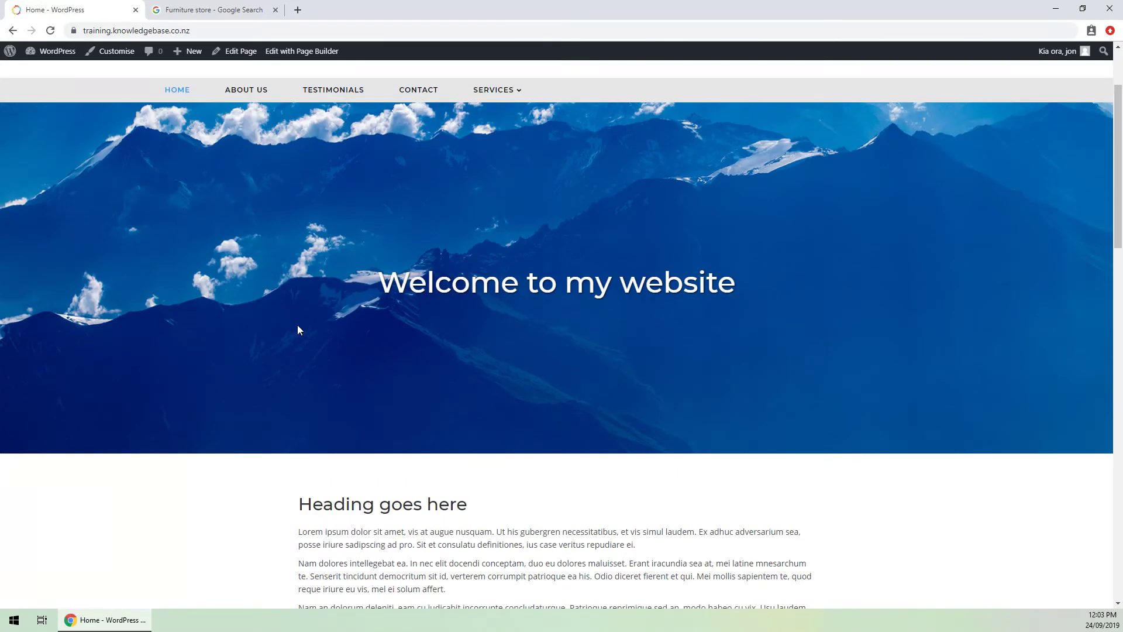
{"action": "scroll", "coordinate": [297, 325], "scroll_direction": "up", "scroll_amount": 2}
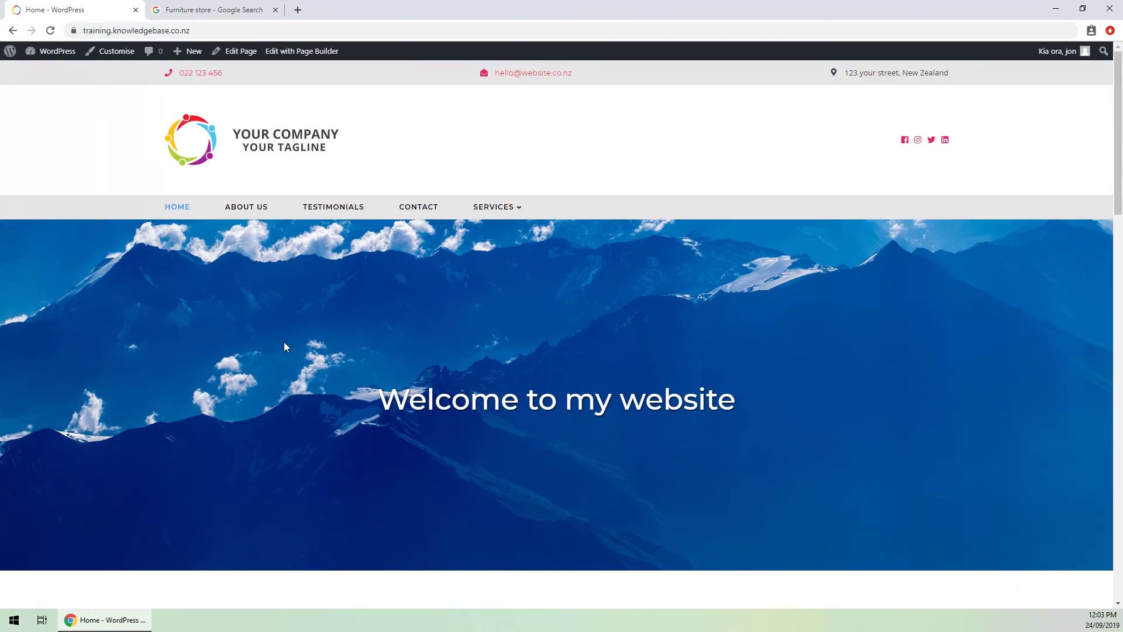
{"action": "scroll", "coordinate": [285, 347], "scroll_direction": "down", "scroll_amount": 6}
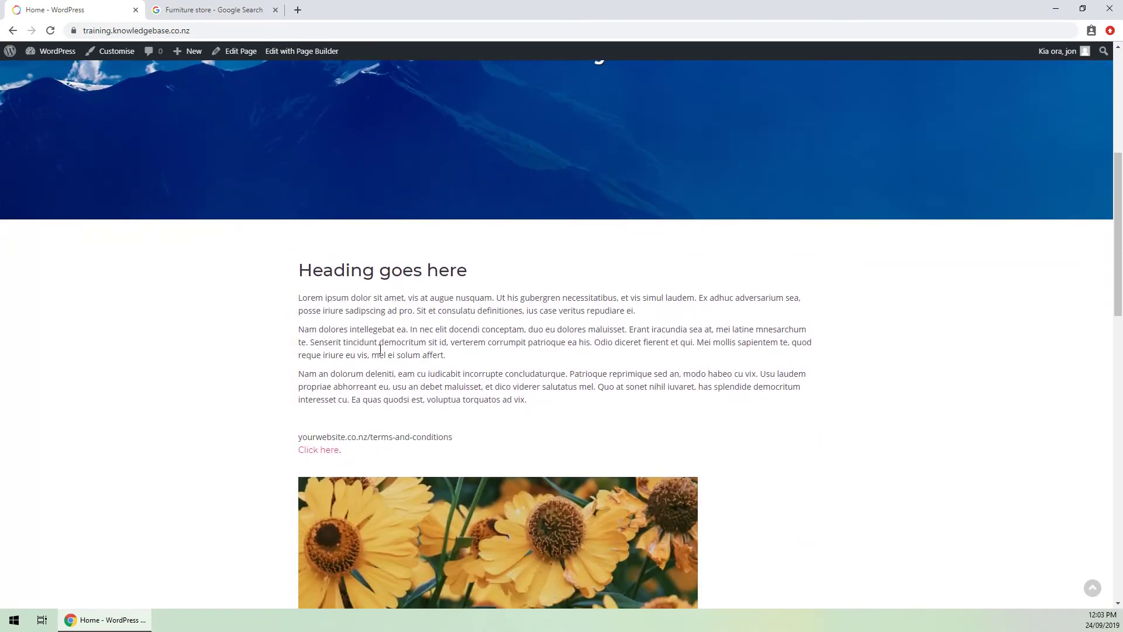
{"action": "double_click", "coordinate": [337, 298]}
{"action": "left_click", "coordinate": [338, 298]}
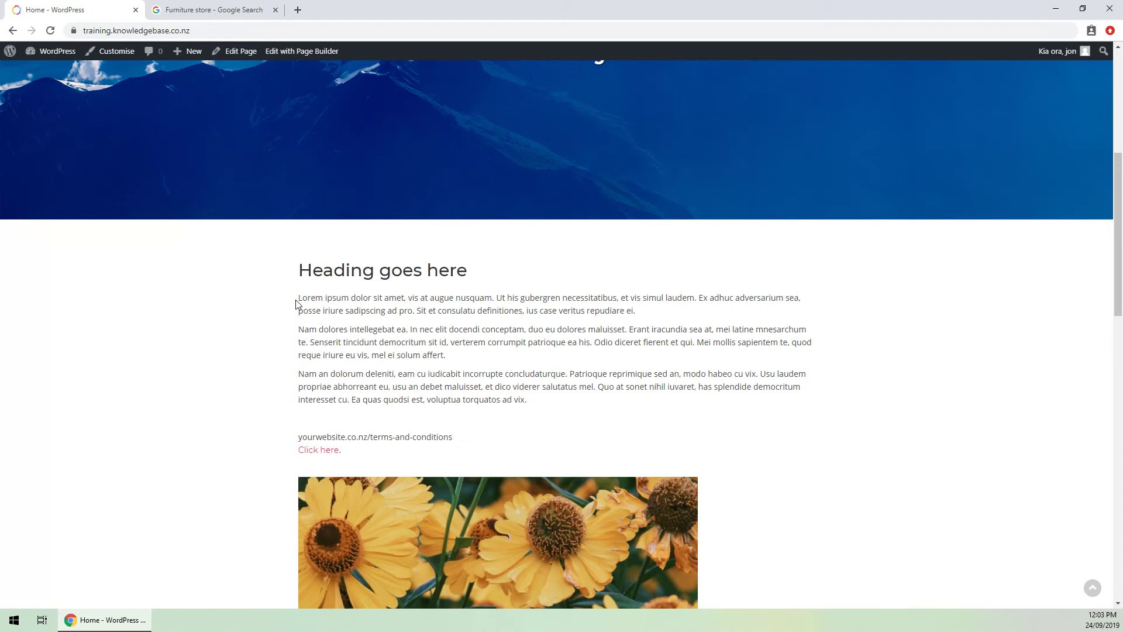